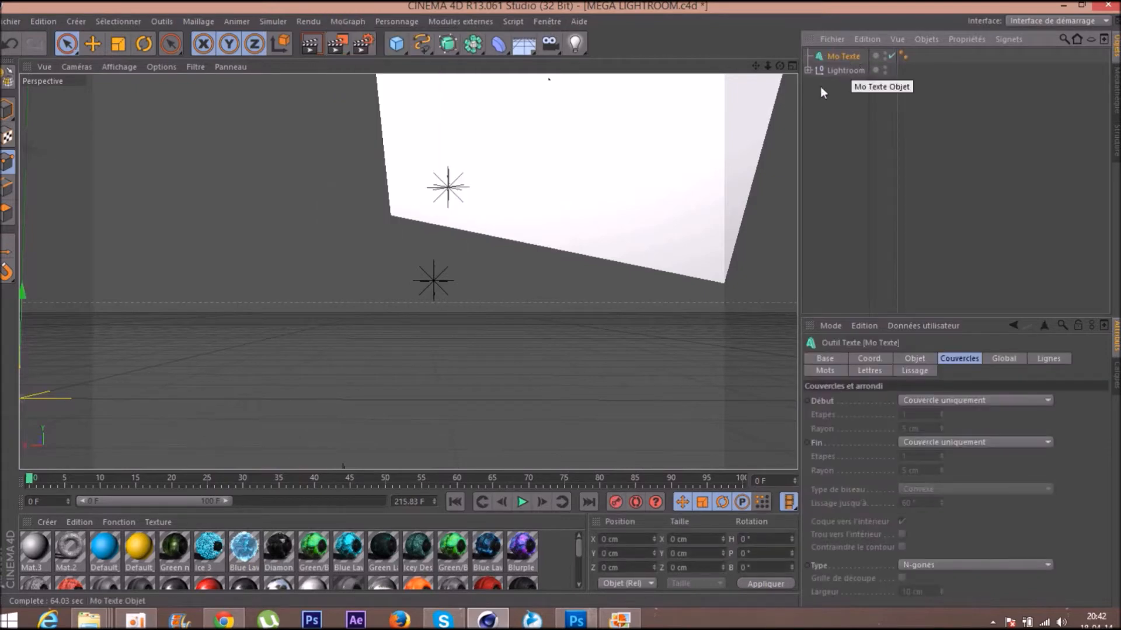
Rotate the Mo Texte object about 179° so it faces the view, and shift it about 134 cm along its X axis
left_click(144, 44)
left_click_drag(59, 404, 376, 388)
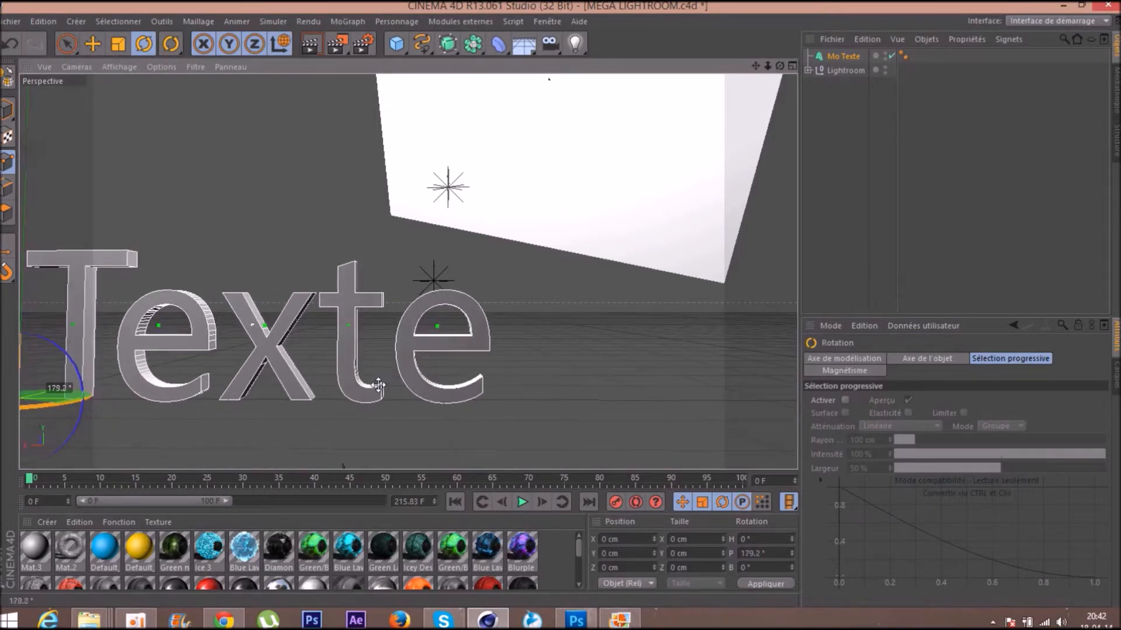
left_click(66, 43)
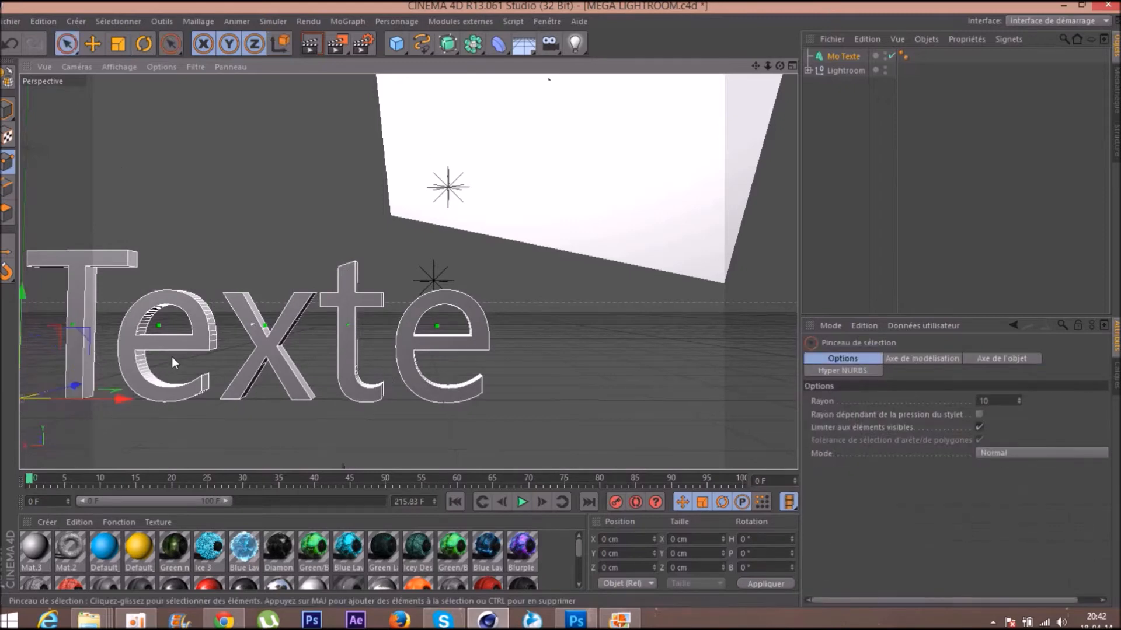
left_click_drag(120, 403, 254, 403)
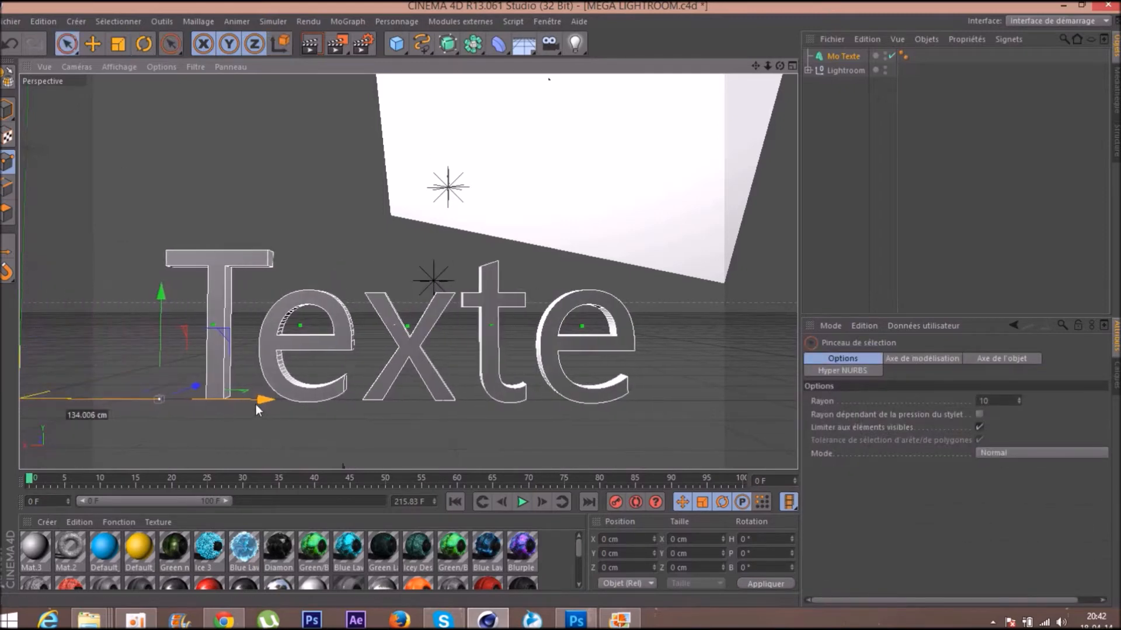
left_click_drag(196, 383, 215, 374)
Change the text object's wording to TUTO and set its depth (Profondeur) to 60
left_click(844, 57)
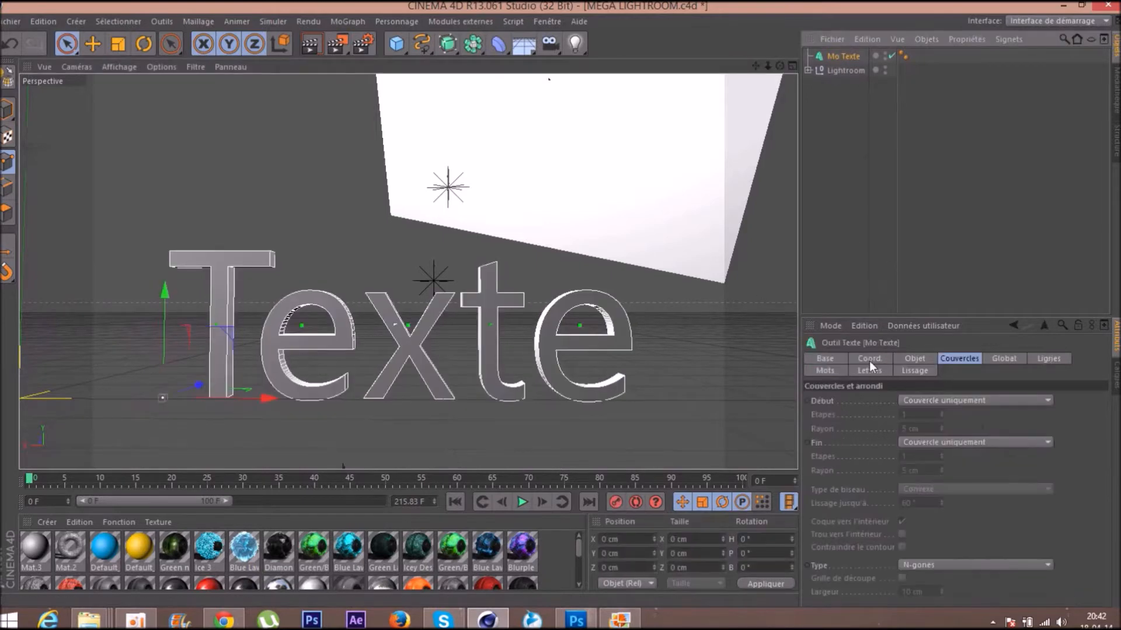
left_click(913, 359)
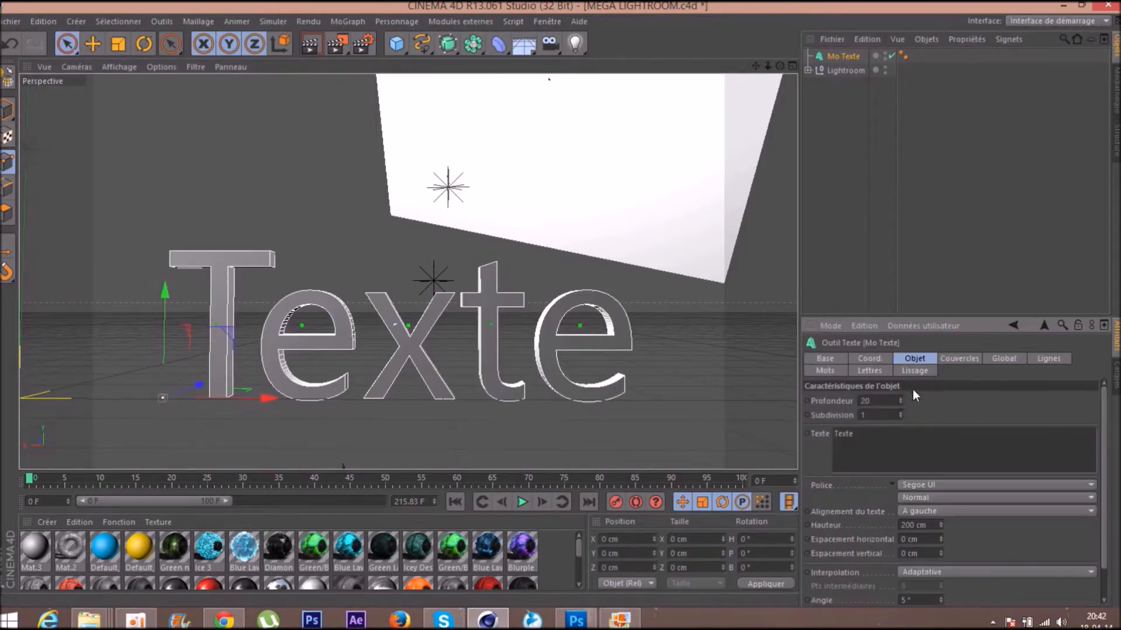
double_click(860, 441)
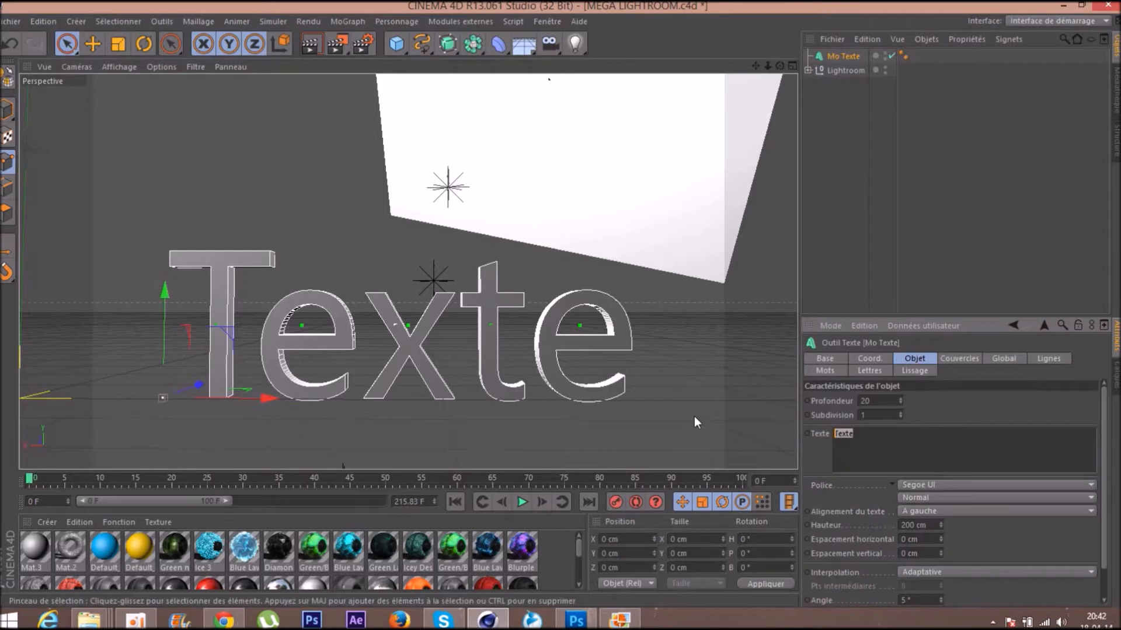
type("TUTO")
left_click(942, 401)
double_click(876, 401)
type("60")
key("Return")
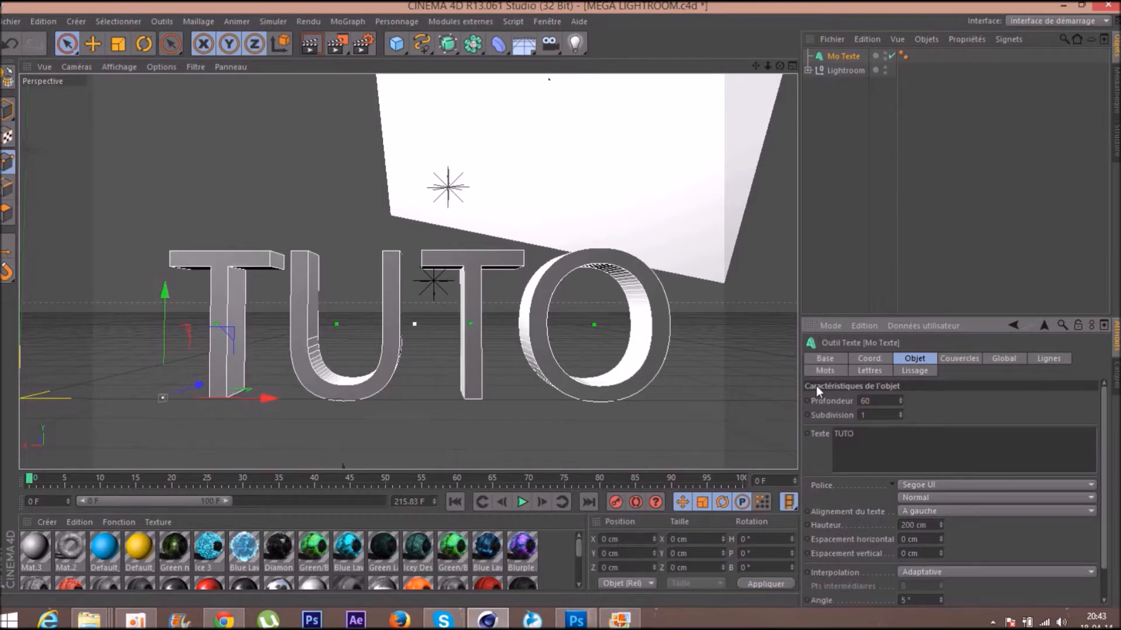
Set the text's font to ASTERA and move the lettering sideways along X until the whole word fits the view
left_click(954, 485)
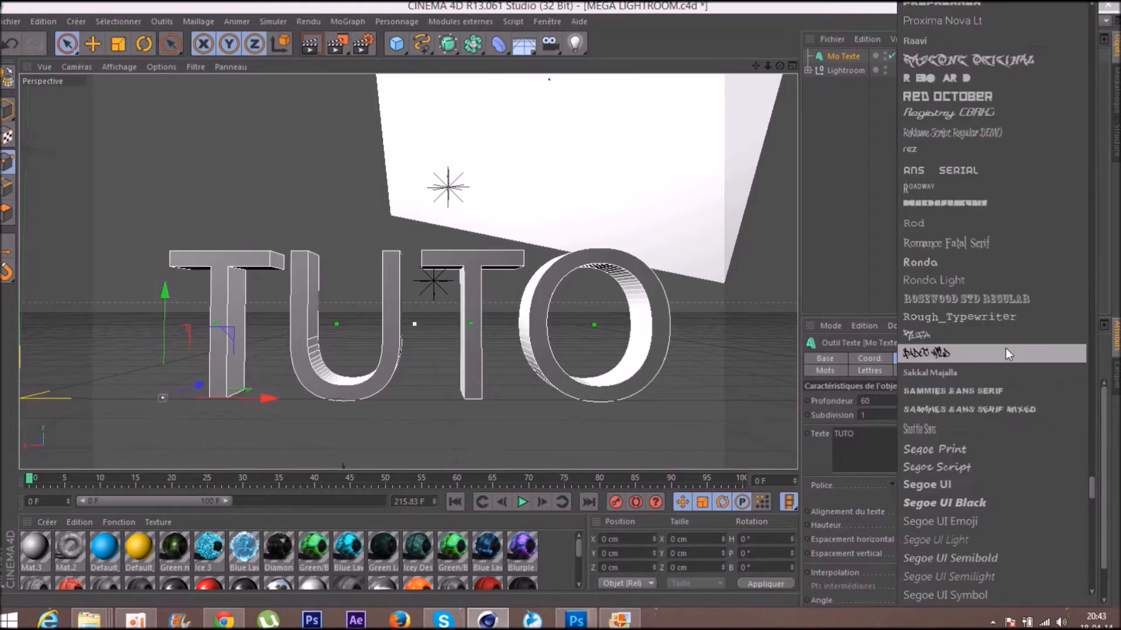
scroll(1027, 396, "up", 10)
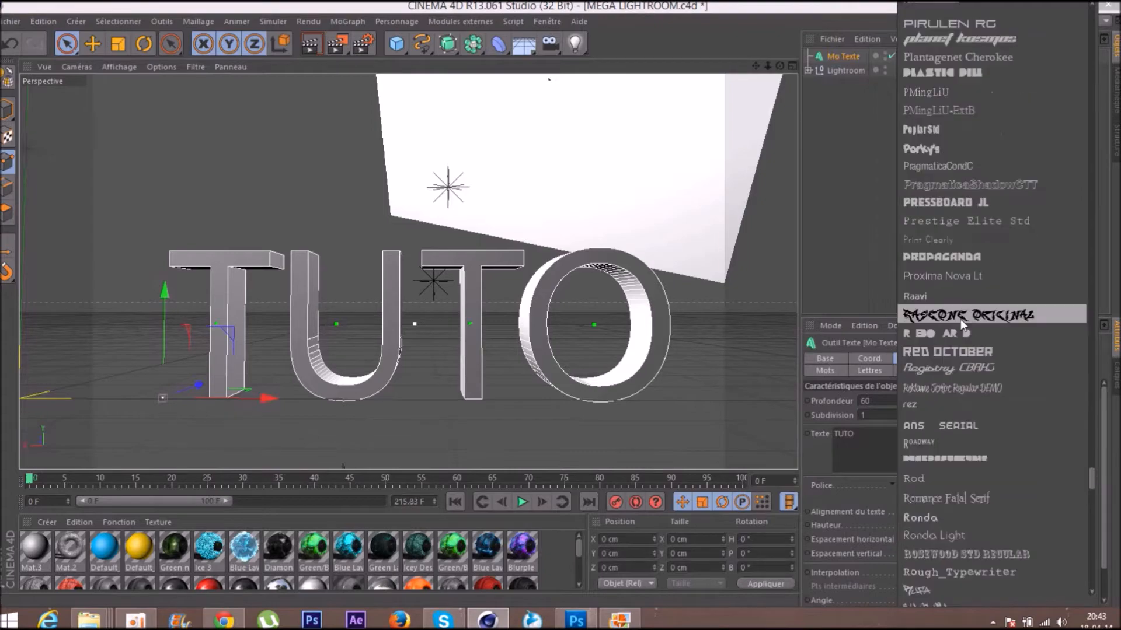
left_click_drag(1092, 465, 1112, 107)
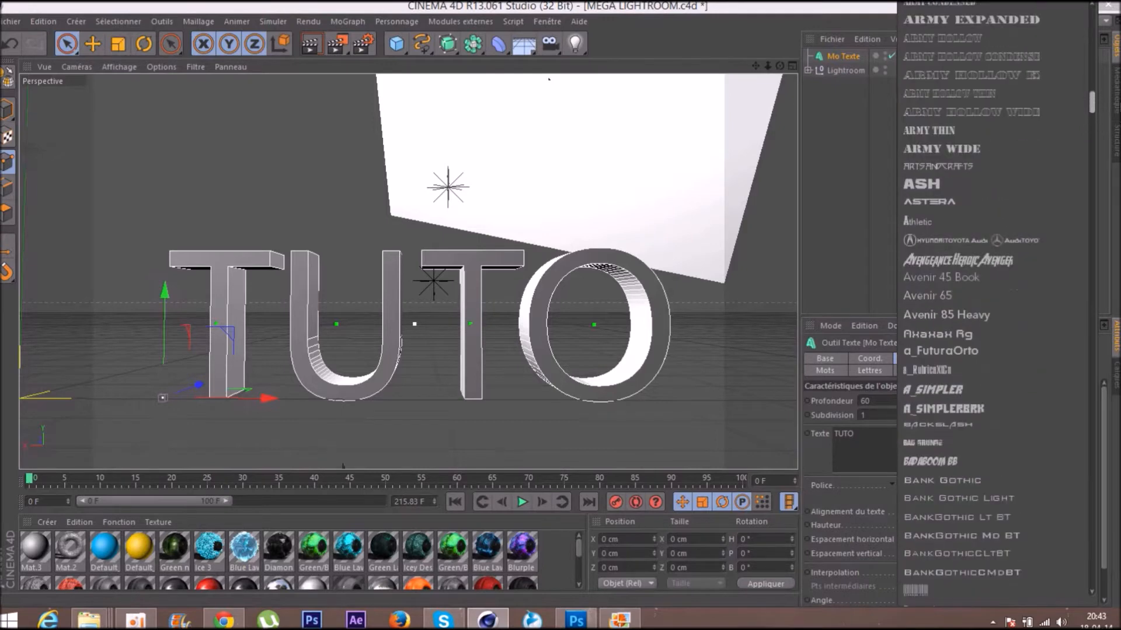
left_click(928, 202)
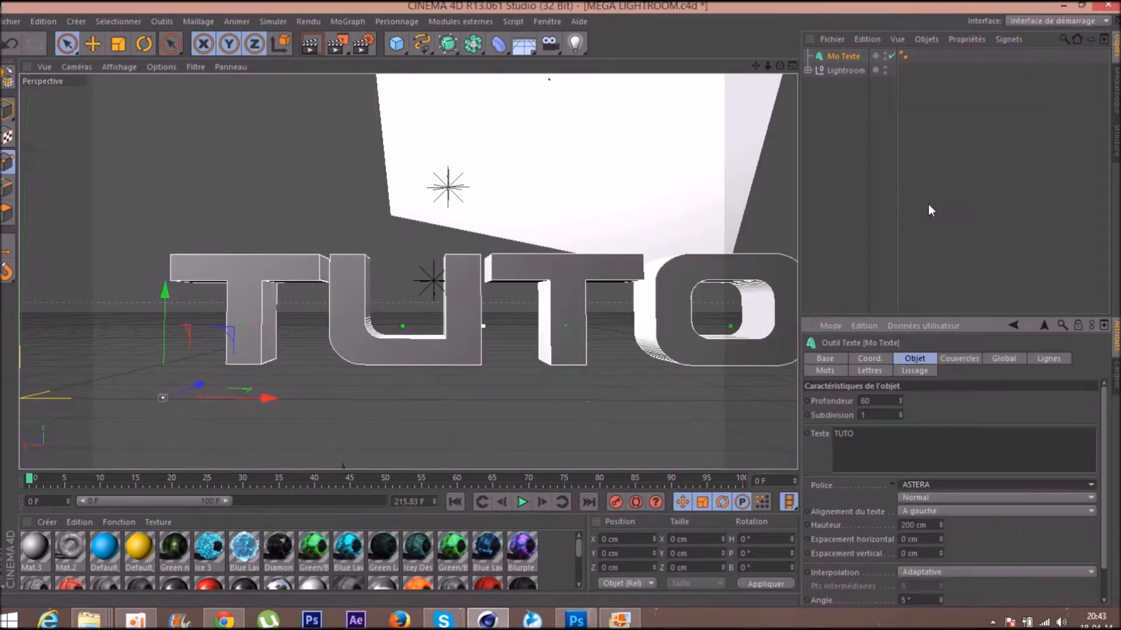
left_click_drag(268, 398, 123, 394)
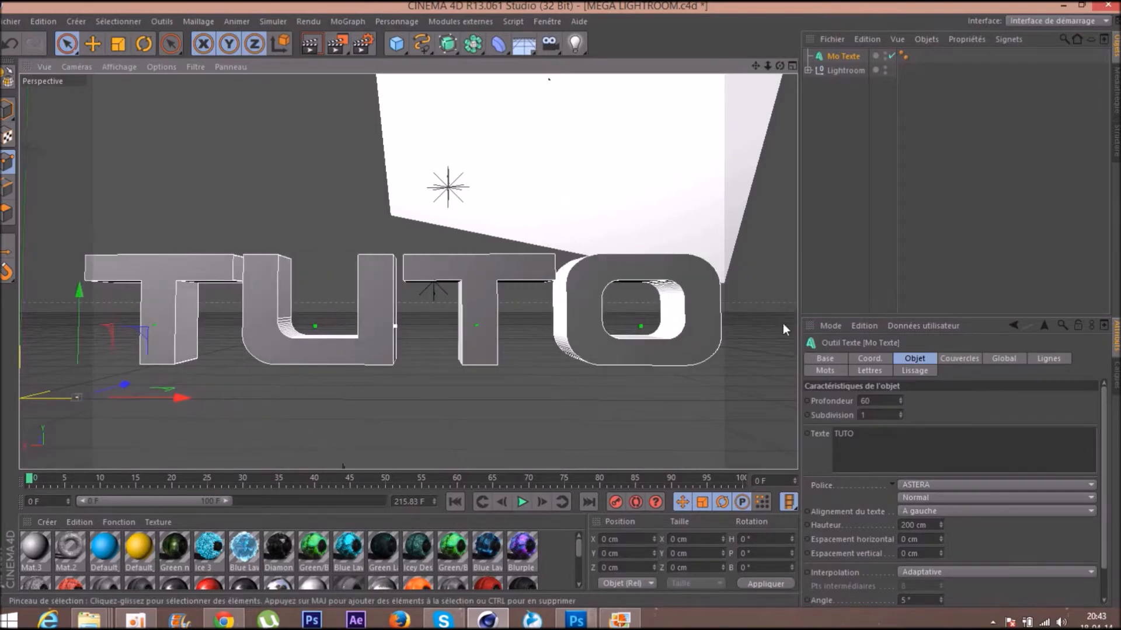
Set both the start and end caps of the text to Couvercle et biseau with a 0.5 cm radius
left_click(957, 359)
left_click(951, 404)
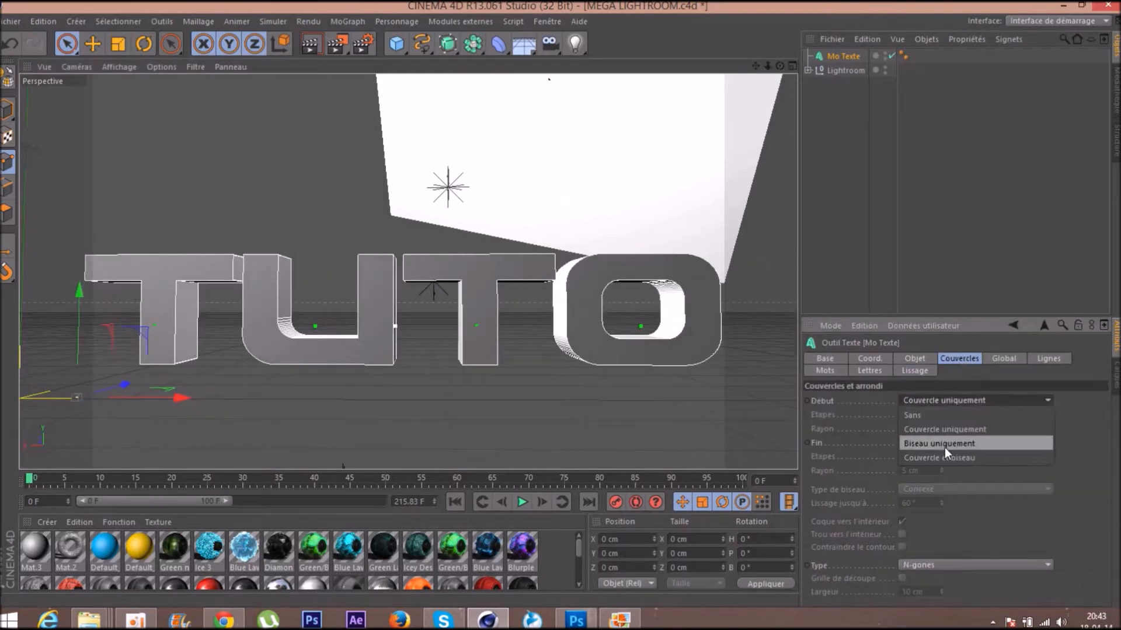
left_click(943, 457)
left_click(942, 444)
left_click(938, 498)
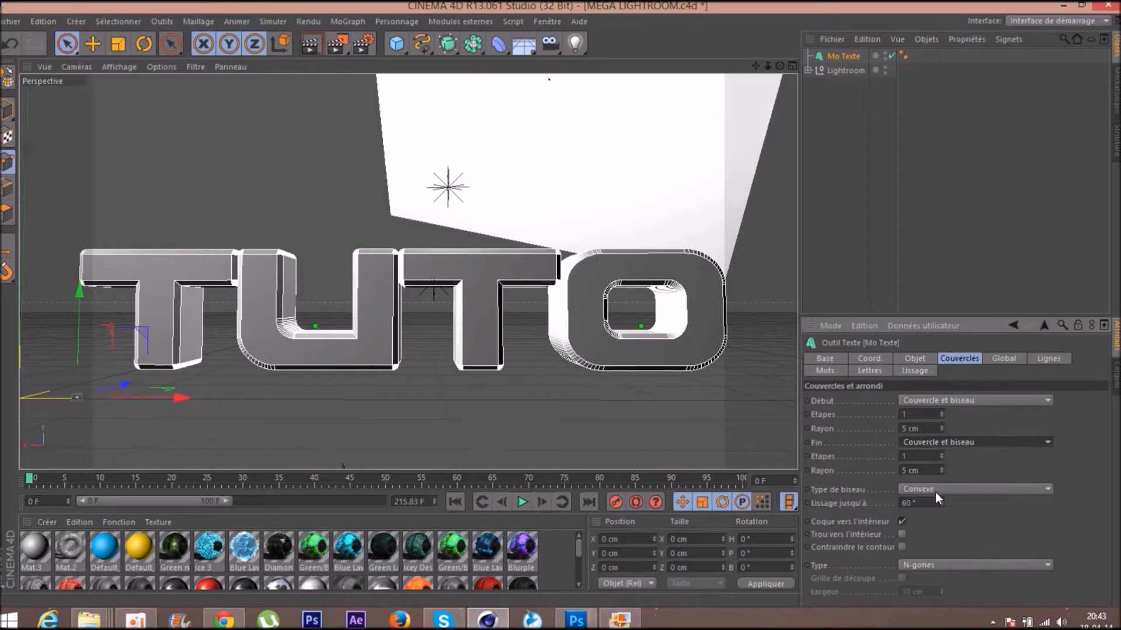
left_click(903, 428)
type("0.")
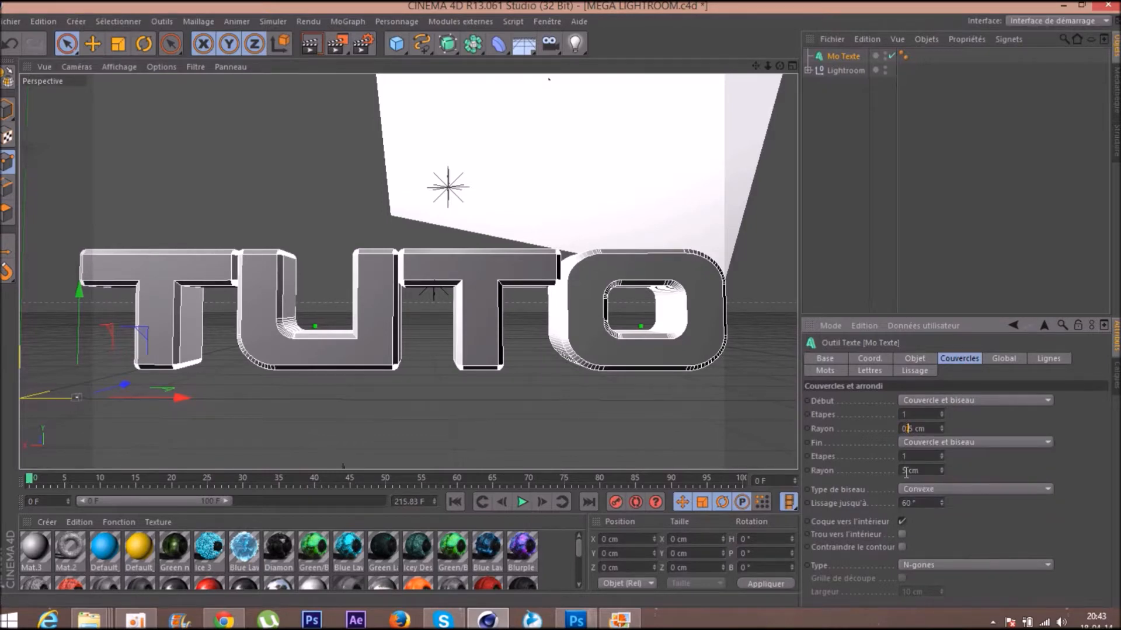
type("0.")
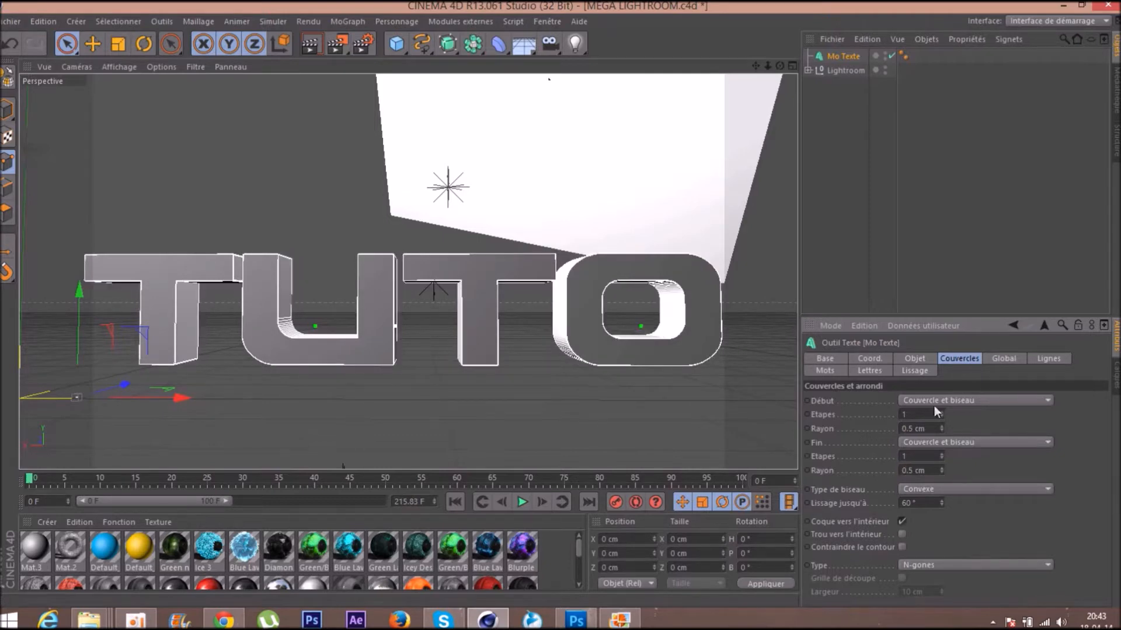
Apply the Best Rock material to the text object and set its projection type to Cubique
left_click(840, 93)
left_click(843, 56)
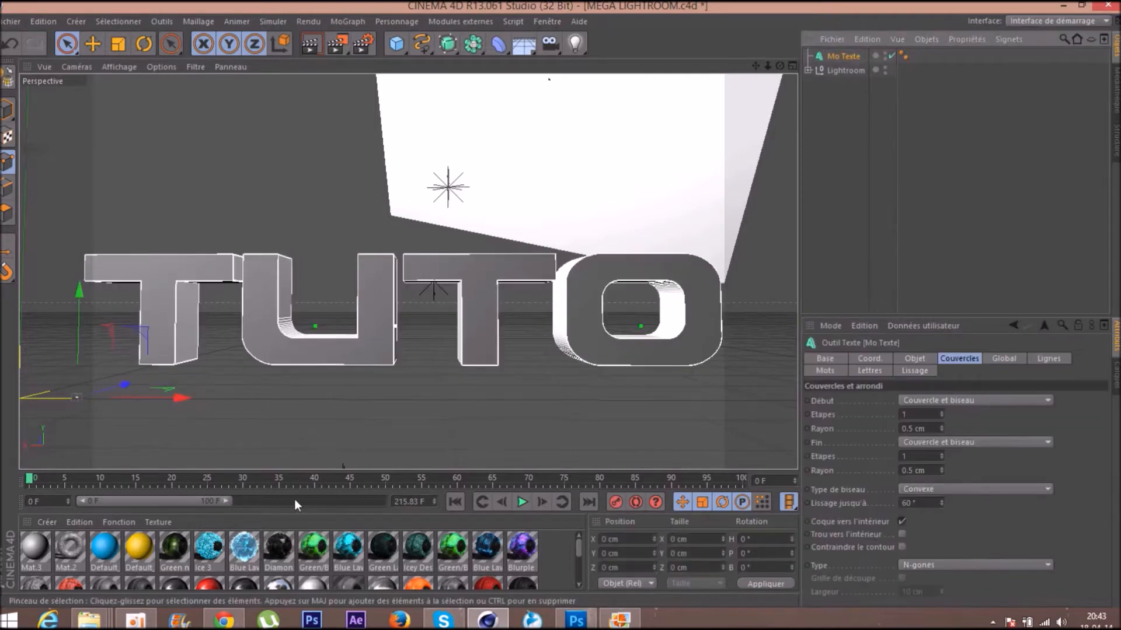
left_click_drag(36, 576, 842, 56)
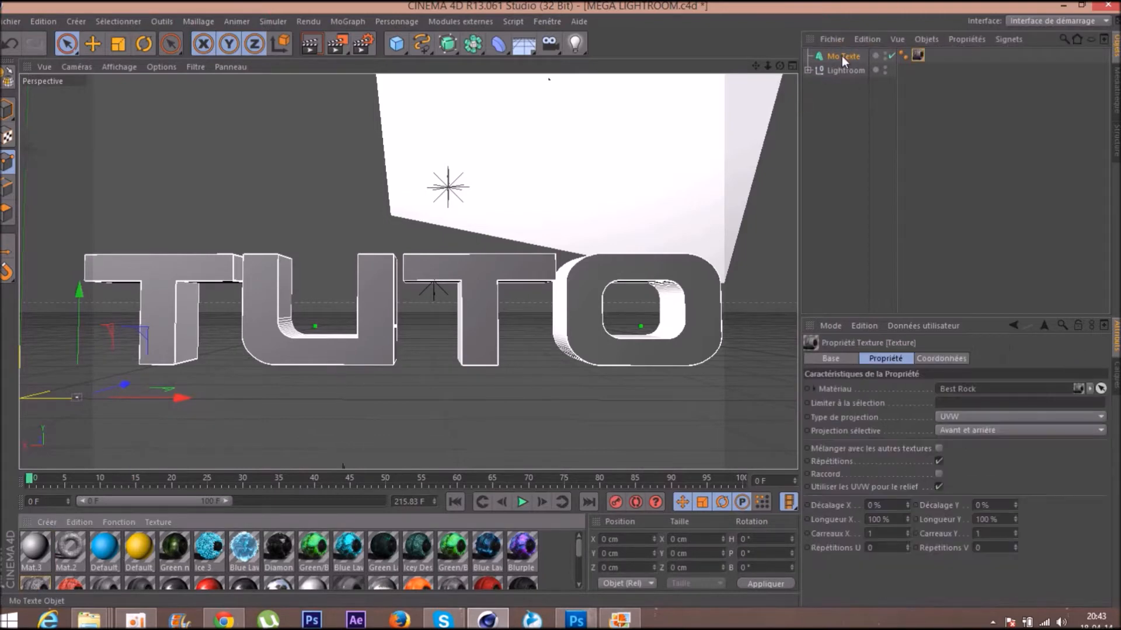
left_click(962, 430)
left_click(964, 472)
left_click(884, 228)
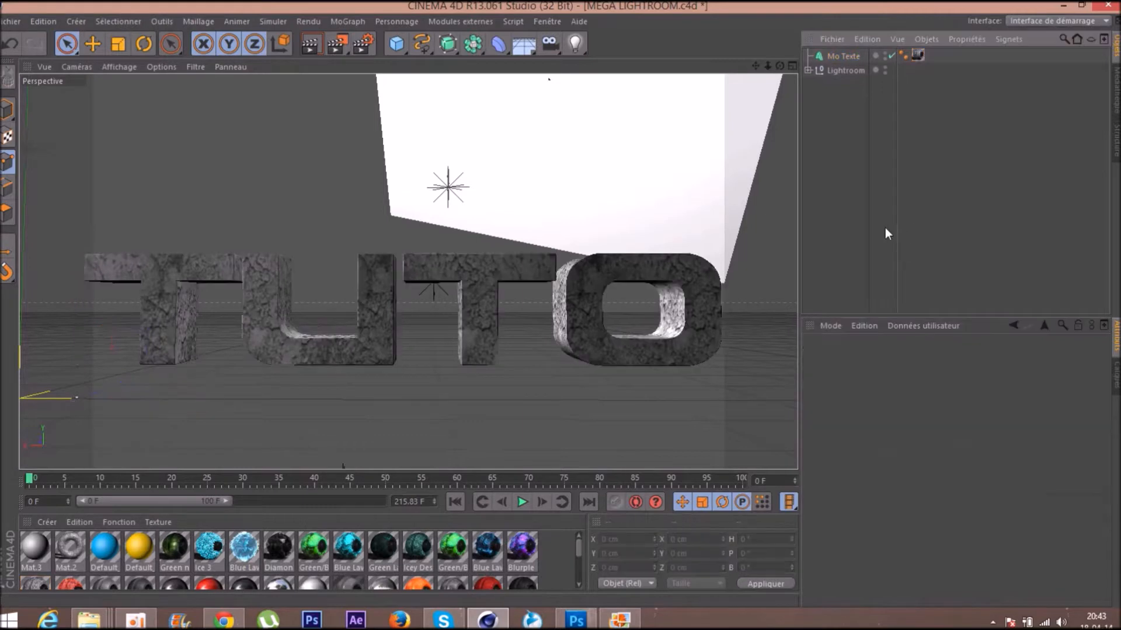
Add a Randomisation effector to the text and reduce its intensity to about 21 %
left_click(835, 57)
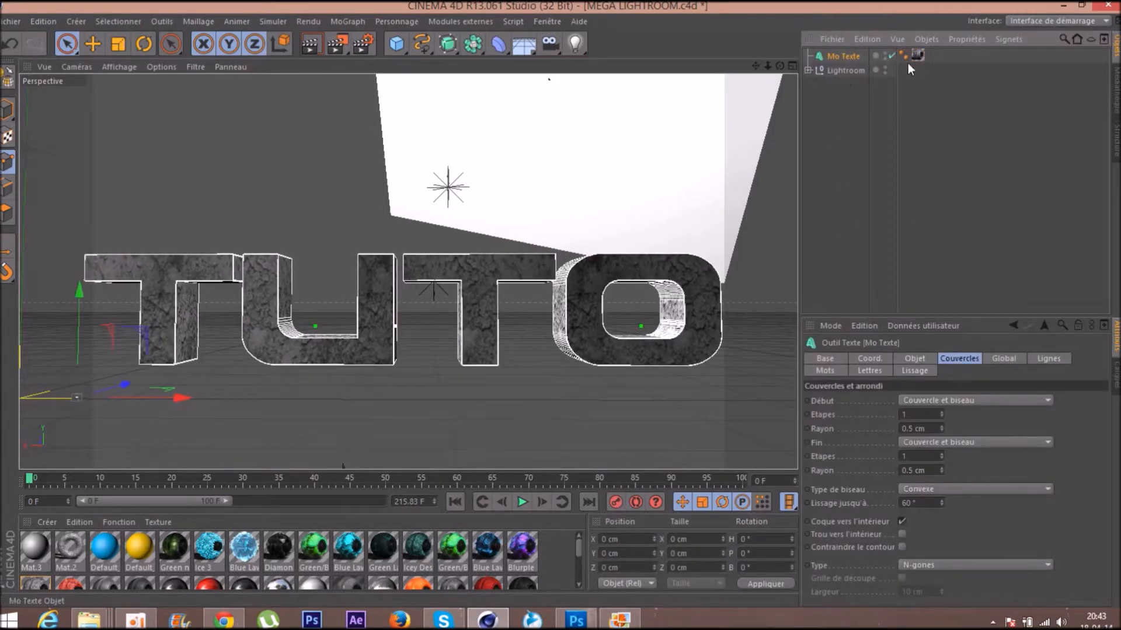
left_click(920, 54)
left_click(844, 57)
left_click(358, 21)
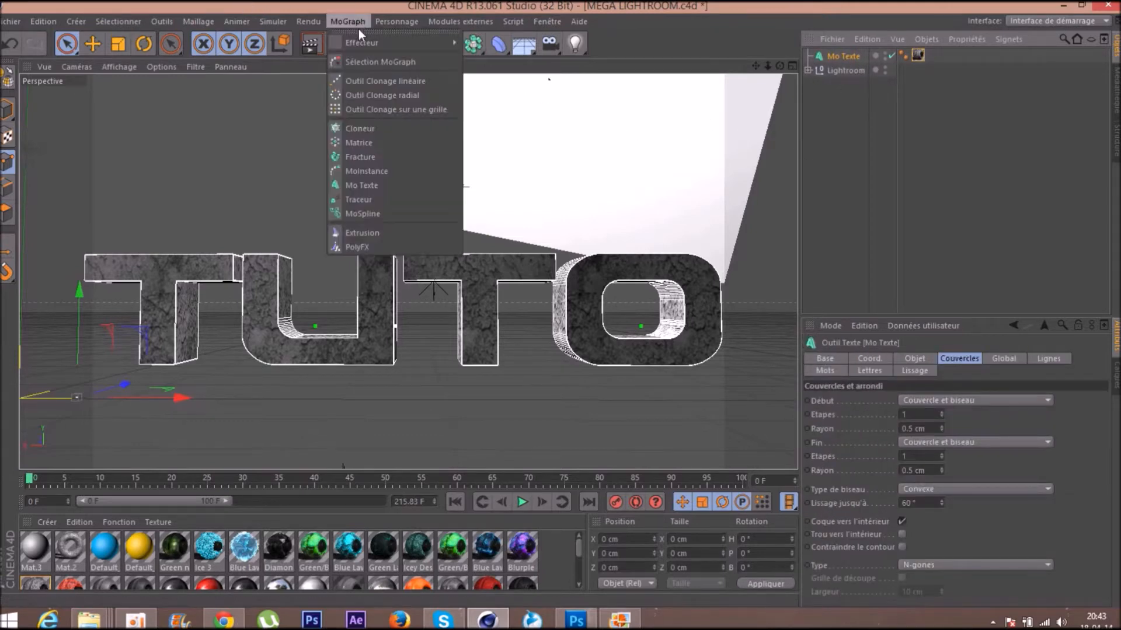
mouse_move(357, 39)
left_click(564, 151)
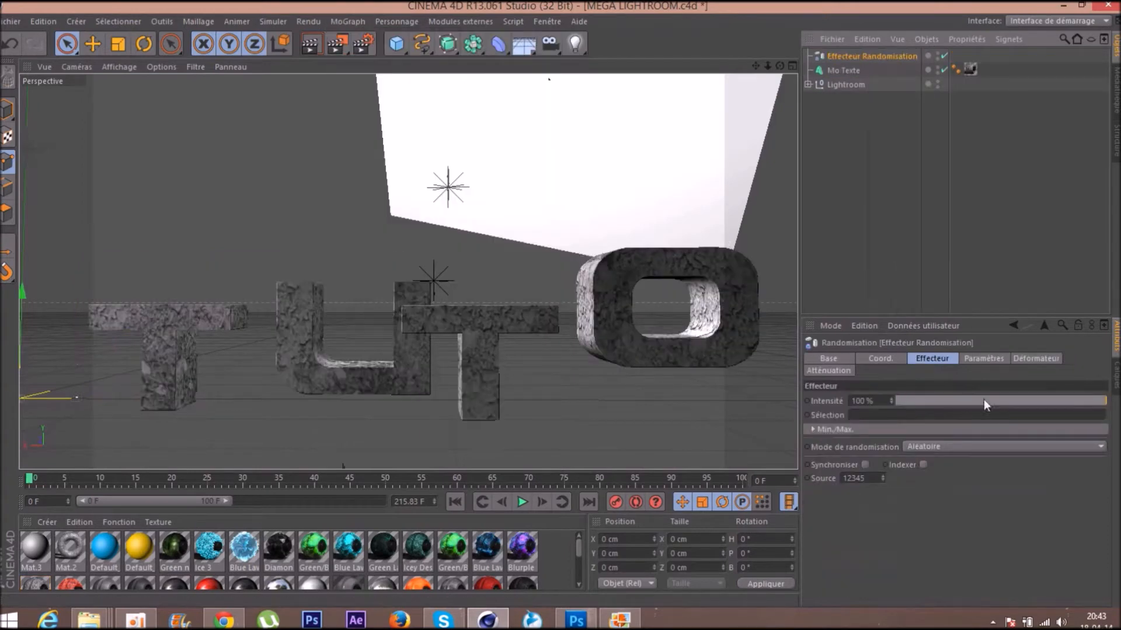
left_click_drag(1014, 400, 938, 402)
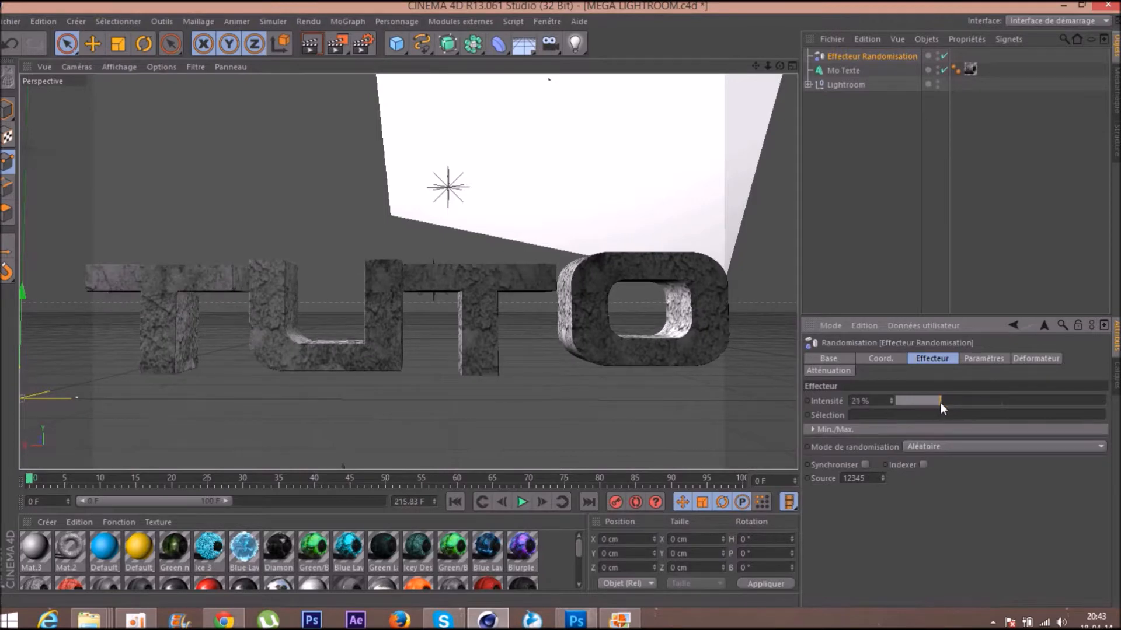
Enable rotation on the Randomisation effector with R.H 22°, R.P 18° and R.B 15°, and set its intensity to about 18 %
left_click(985, 358)
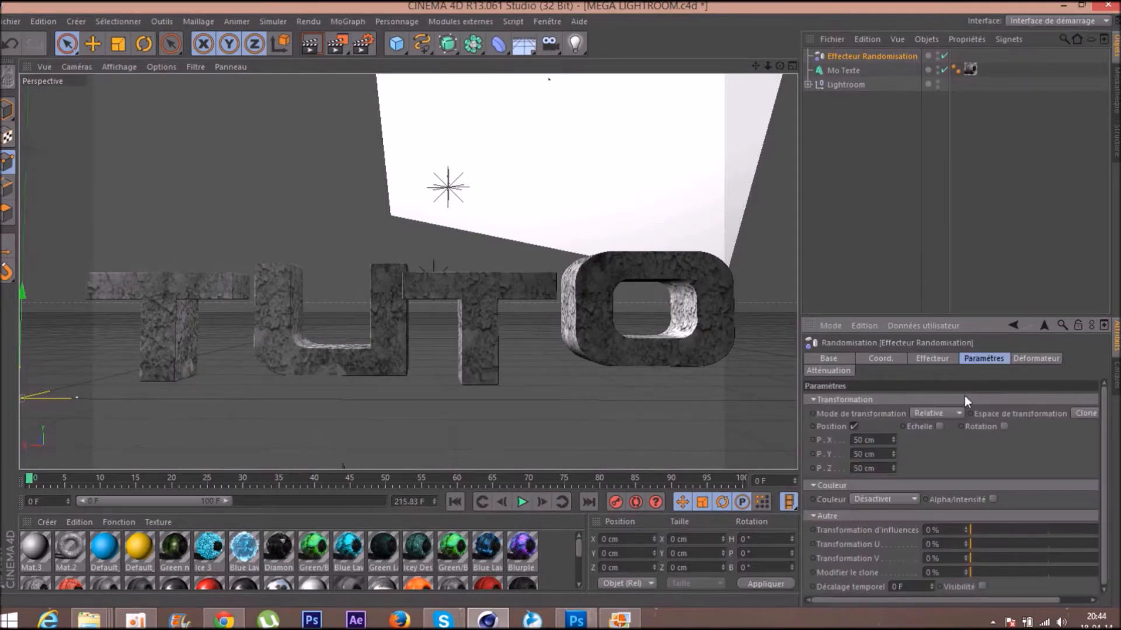
left_click(1003, 427)
left_click_drag(1042, 436, 982, 462)
key("Return")
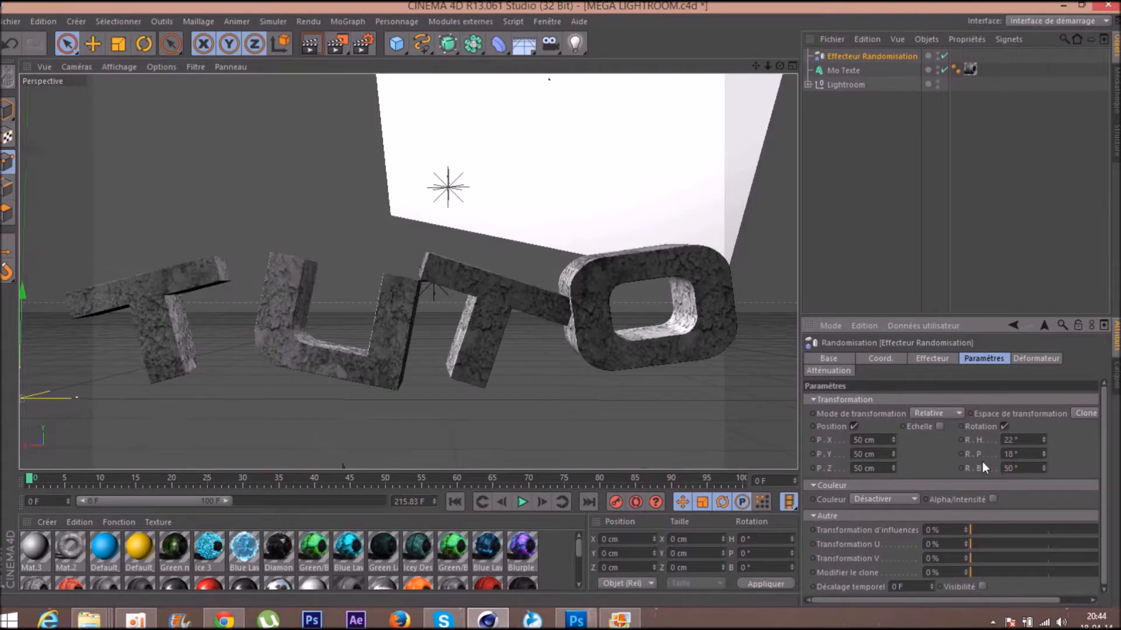
double_click(1008, 468)
type("30")
key("Return")
left_click_drag(1012, 467, 978, 470)
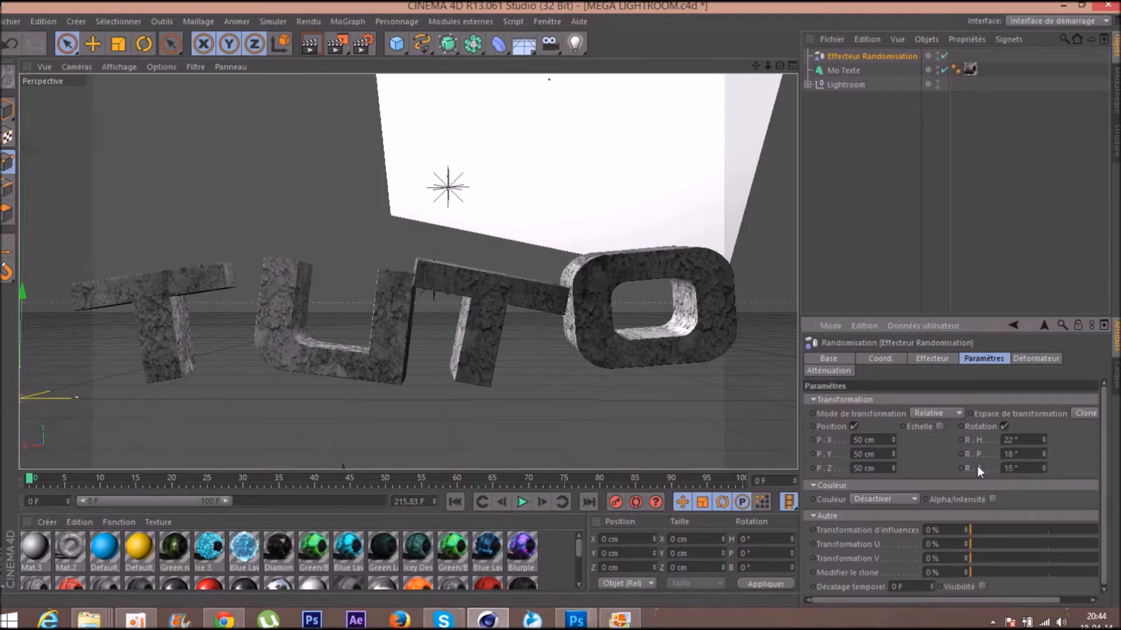
left_click(931, 359)
left_click_drag(914, 400, 933, 402)
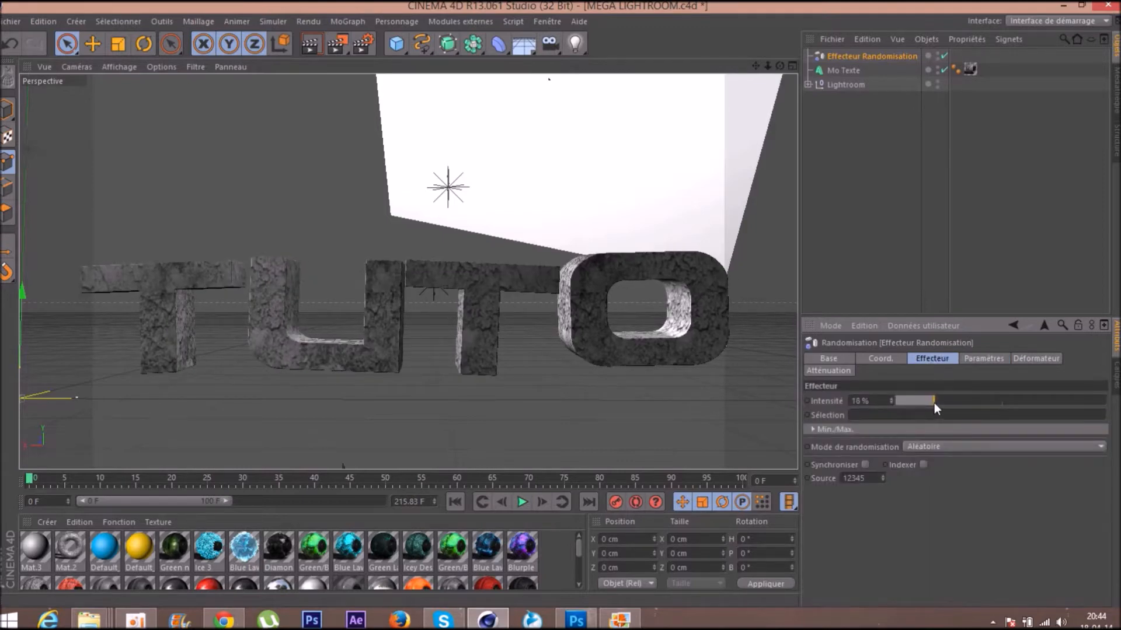
Try a larger R.P rotation of 45° on the Randomisation effector
left_click(984, 361)
double_click(1008, 454)
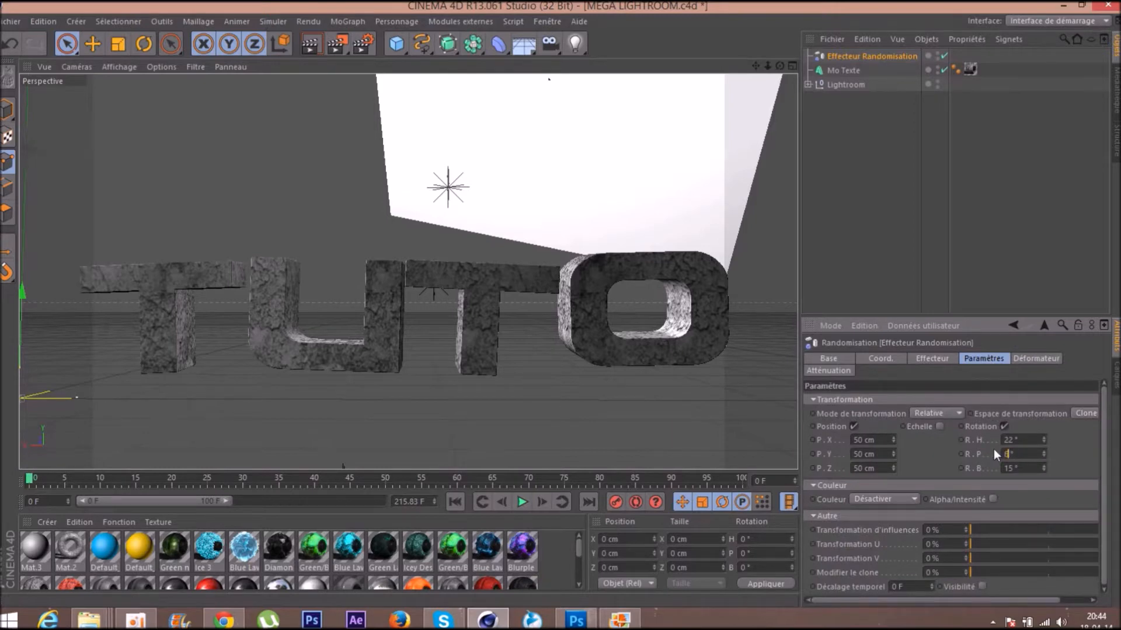
type("6")
key("Return")
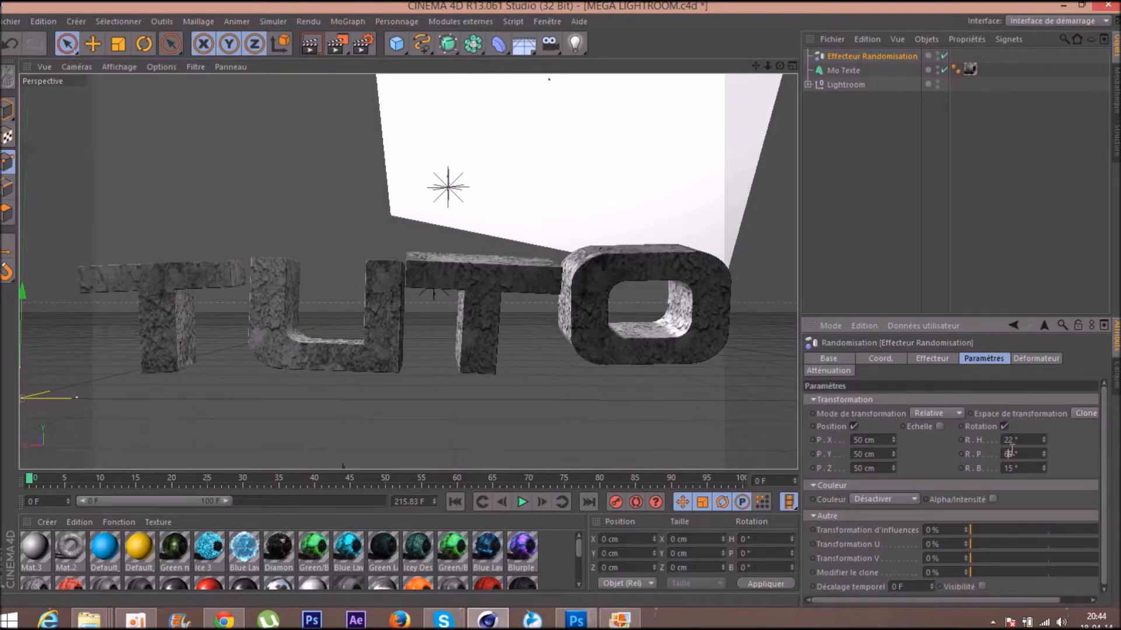
double_click(1008, 454)
type("45")
key("Return")
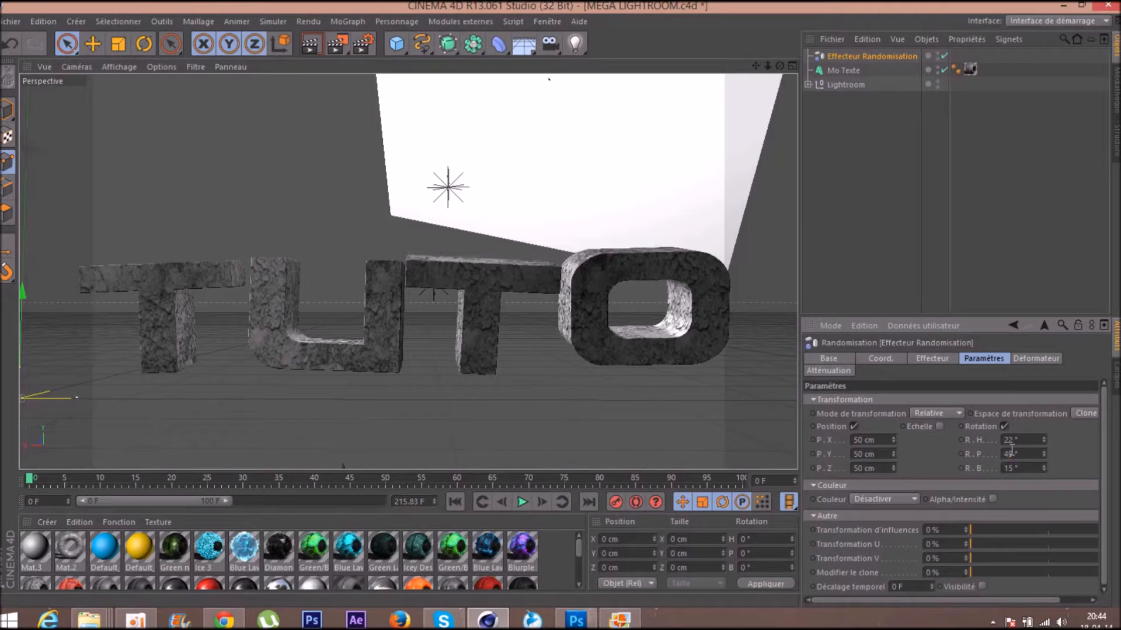
Set the Randomisation effector's R.P rotation to 19° and its R.H rotation to 62°
left_click_drag(1008, 454, 983, 440)
type("19")
key("Return")
type("6")
key("Return")
Duplicate the Mo Texte object and delete the Best Rock texture from the copy
mouse_move(780, 66)
left_mouse_down()
mouse_move(648, 67)
mouse_move(727, 69)
mouse_move(780, 96)
mouse_move(777, 69)
left_mouse_up()
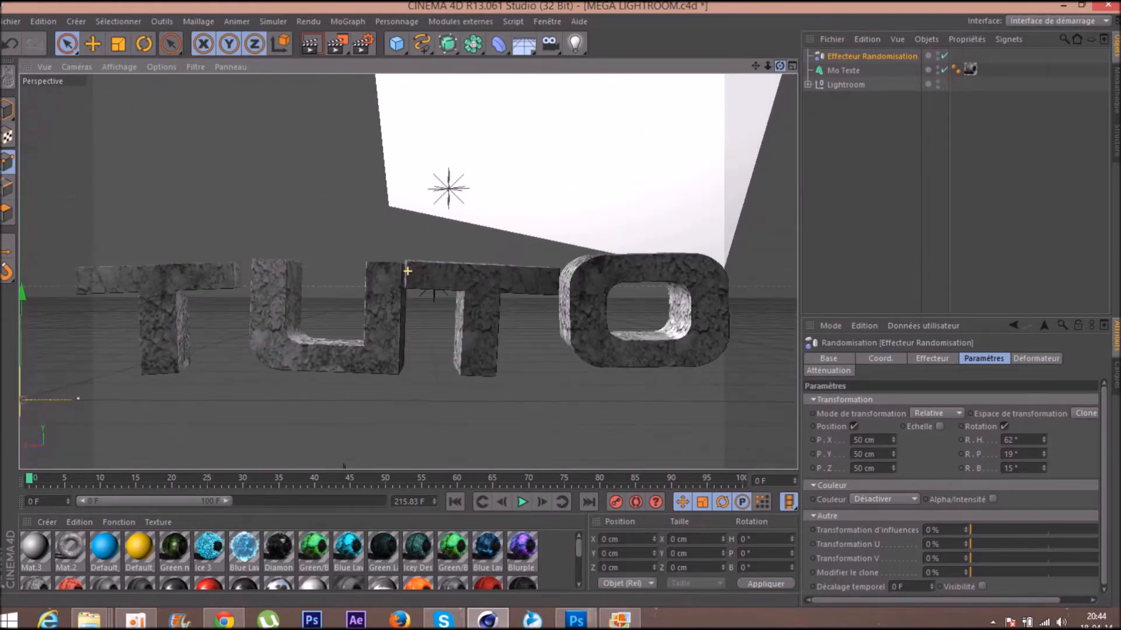
left_click(849, 125)
left_click(852, 74)
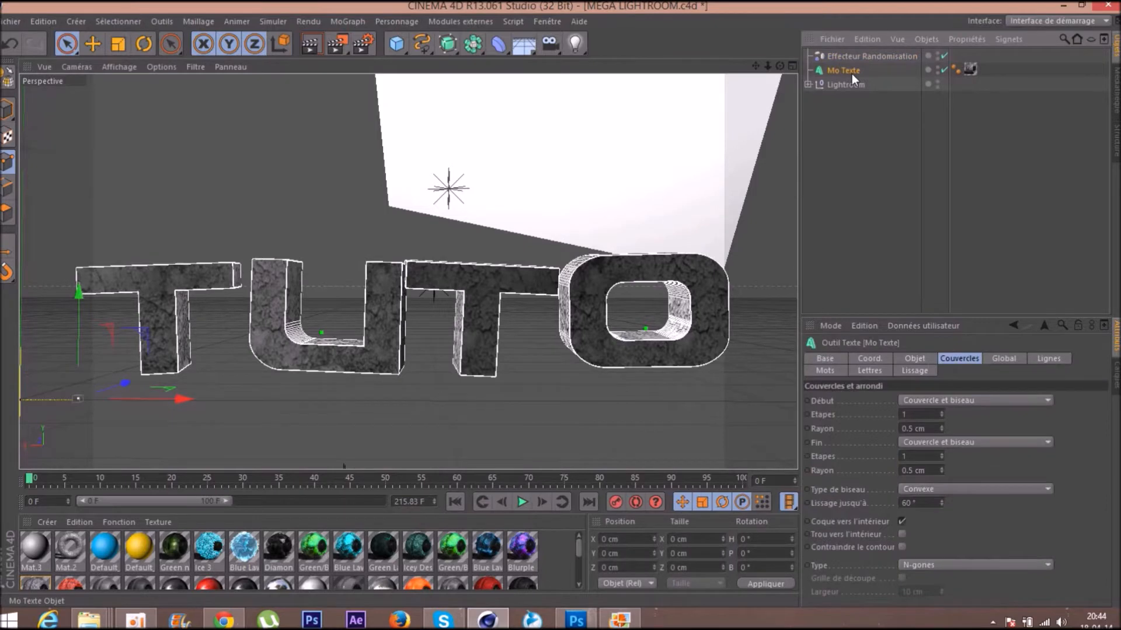
key("ctrl+c")
key("ctrl+v")
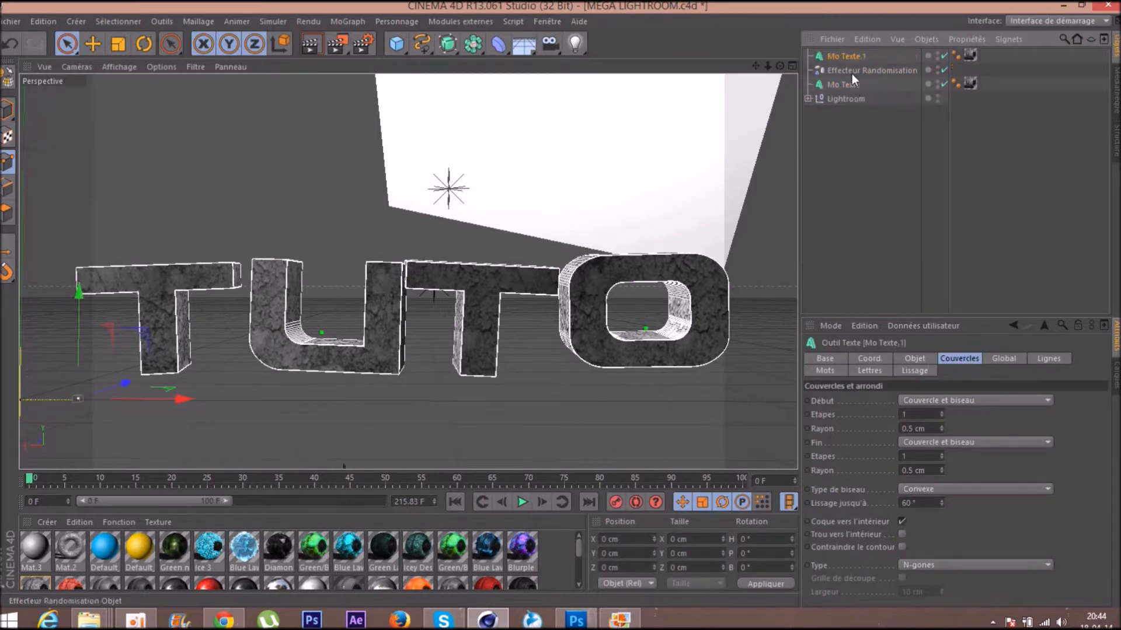
left_click(970, 55)
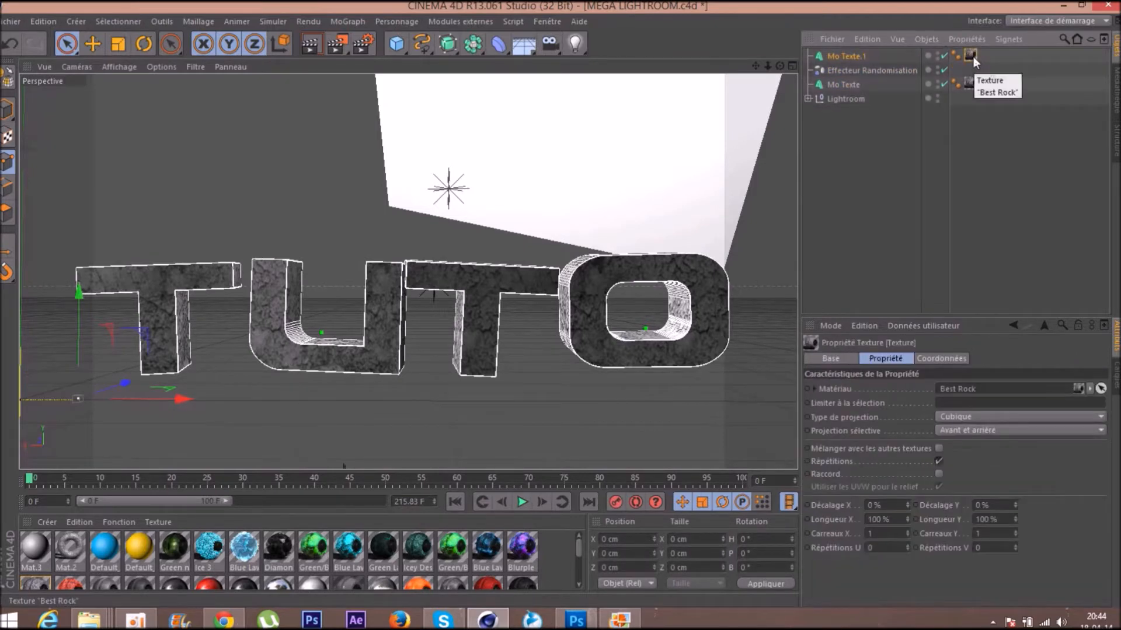
key("Delete")
left_click(969, 83)
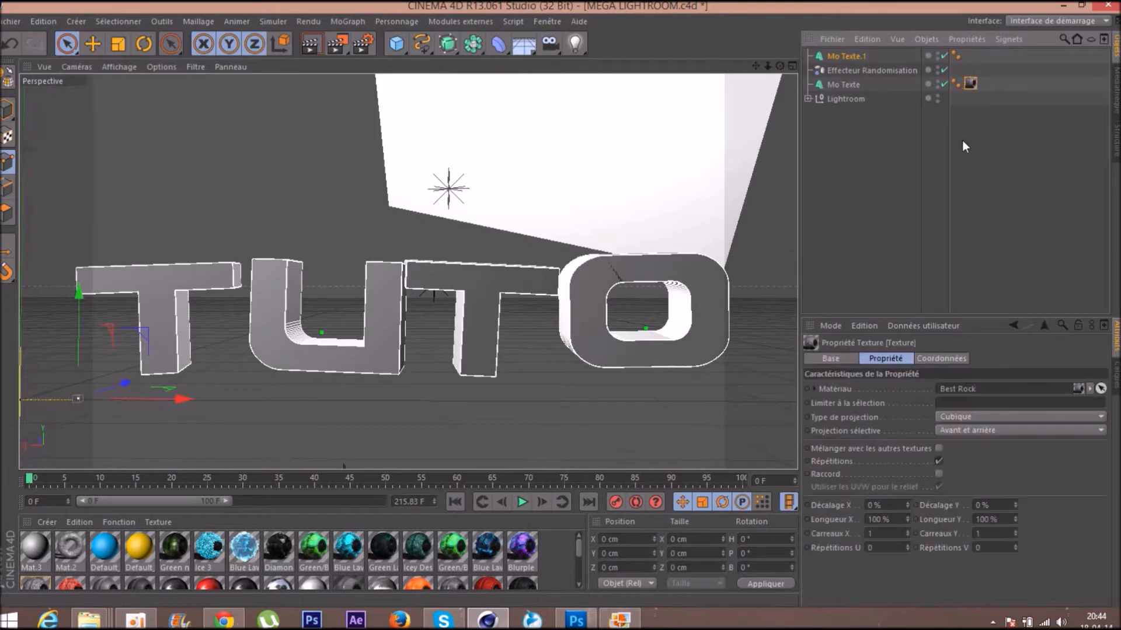
left_click(941, 421)
left_click(957, 419)
left_click(847, 86)
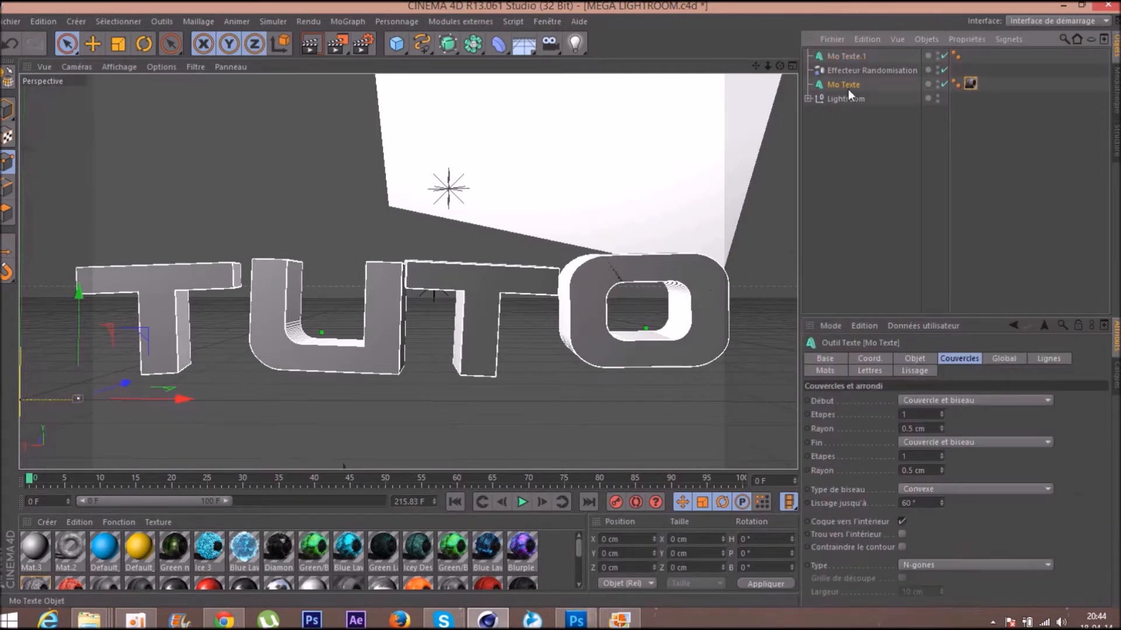
Add a Réseau d'atomes object and nest the untextured Mo Texte.1 copy inside it
left_click(845, 56)
left_click(474, 43)
left_click(658, 97)
left_click_drag(846, 68, 856, 53)
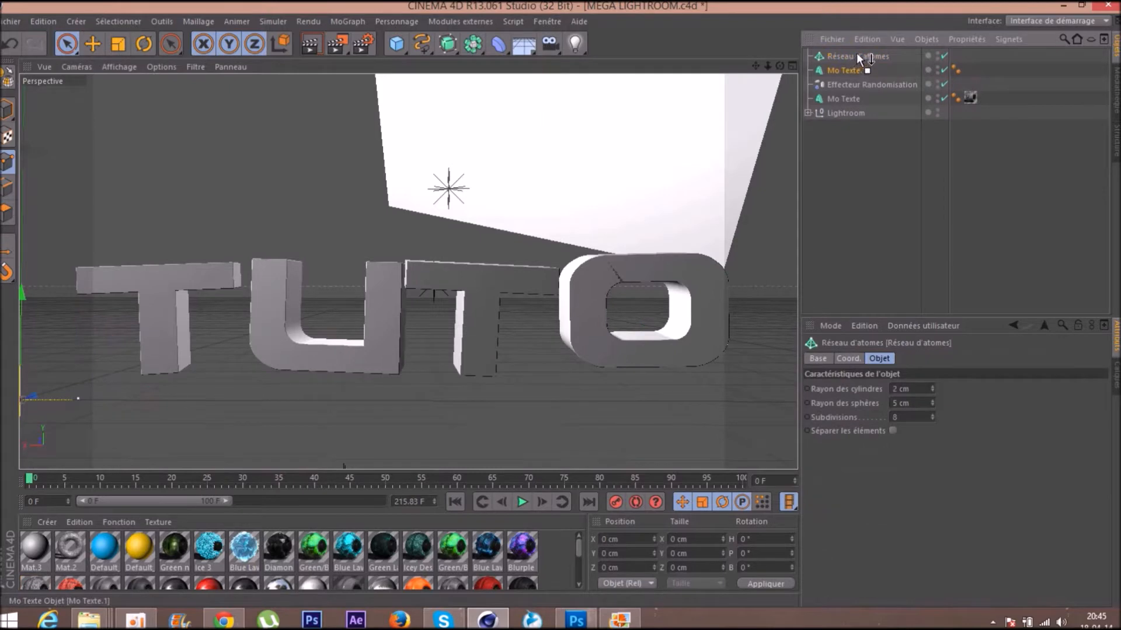
left_click(807, 56)
Set the sphere radius of the Réseau d'atomes to 2 cm
left_click(835, 56)
double_click(894, 402)
type("2")
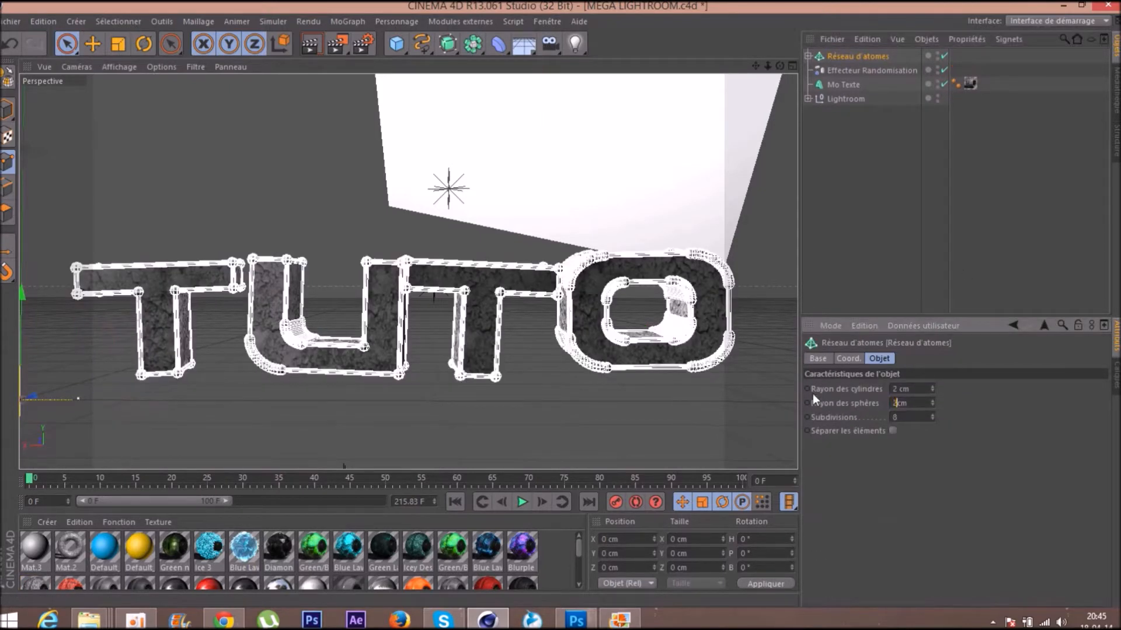
key("Return")
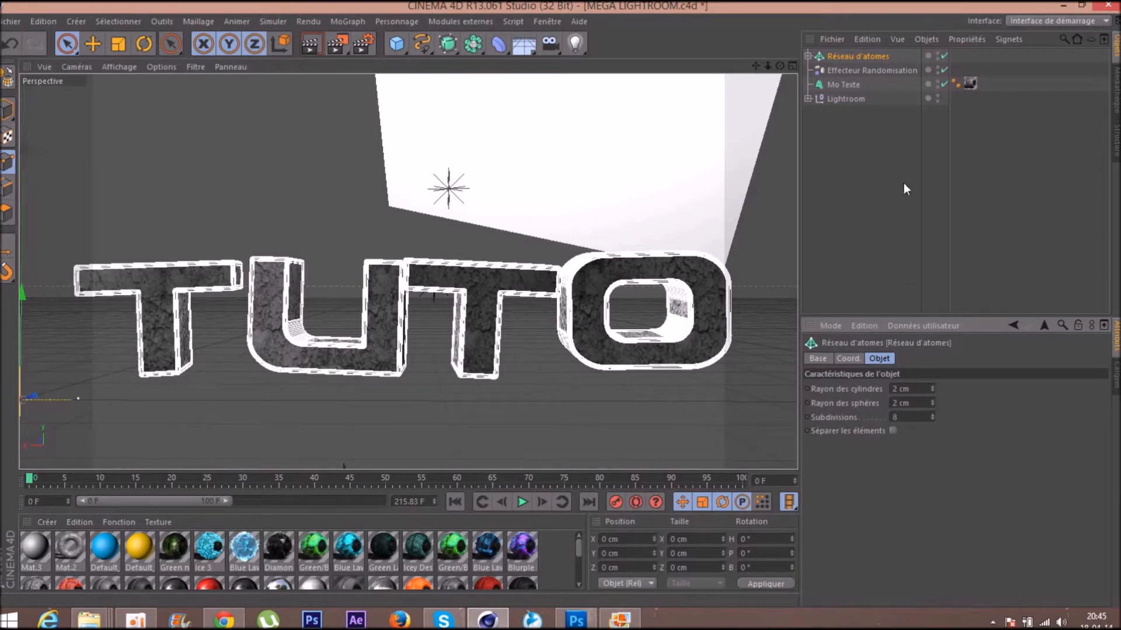
left_click(867, 211)
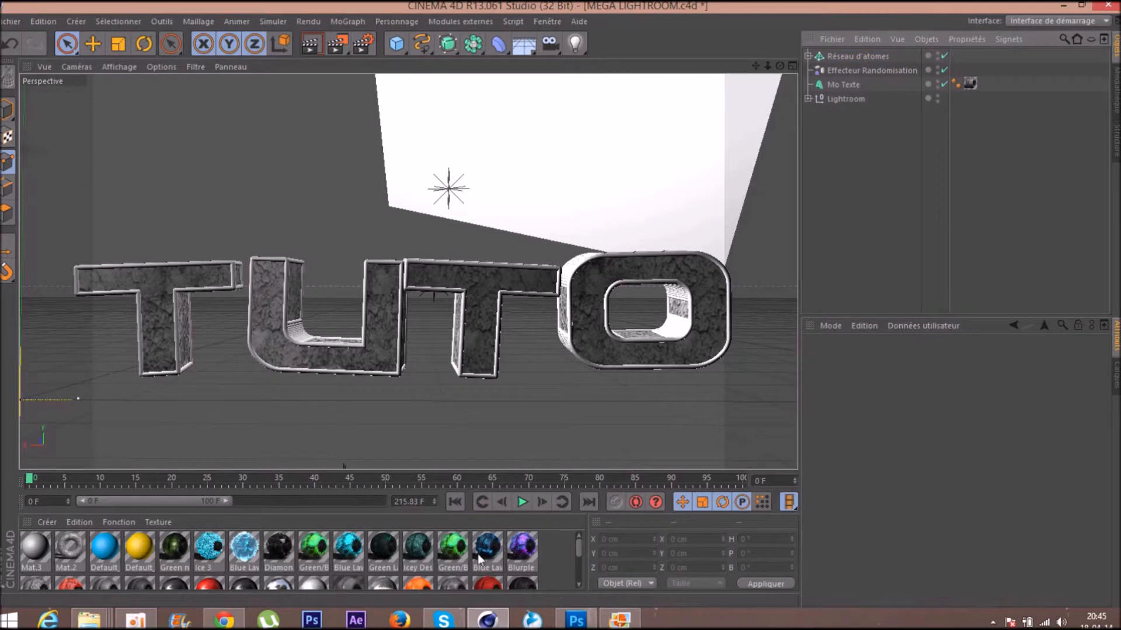
Apply the Lava 3 material to the Réseau d'atomes and set its projection type to Cubique
scroll(478, 558, "down", 3)
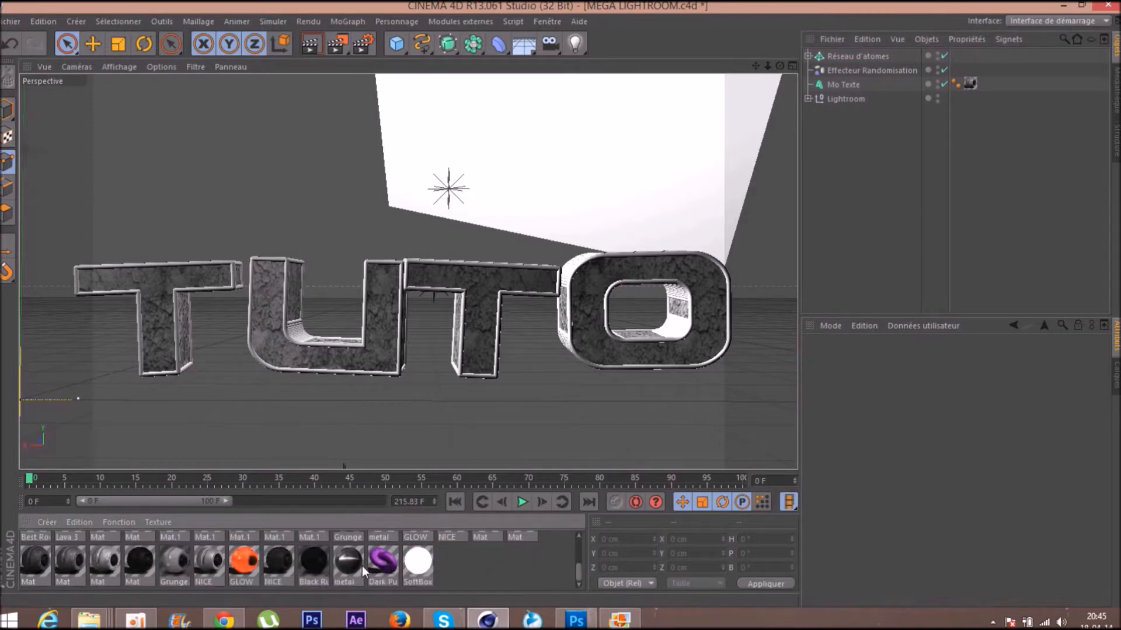
scroll(359, 561, "up", 2)
scroll(359, 561, "down", 2)
scroll(360, 560, "up", 2)
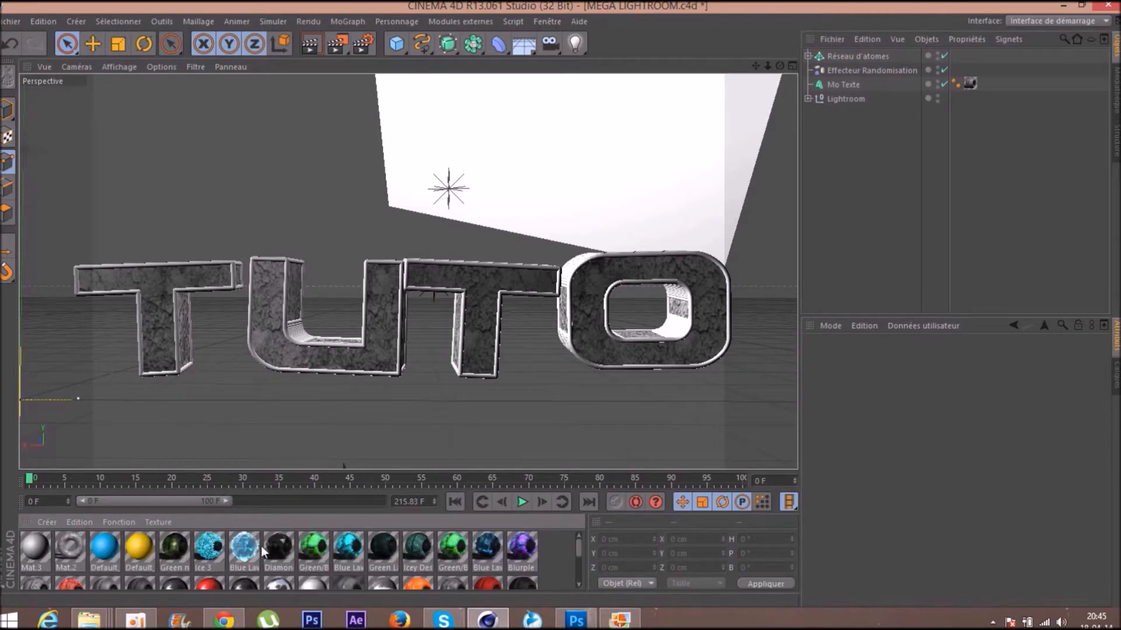
left_click_drag(64, 585, 880, 58)
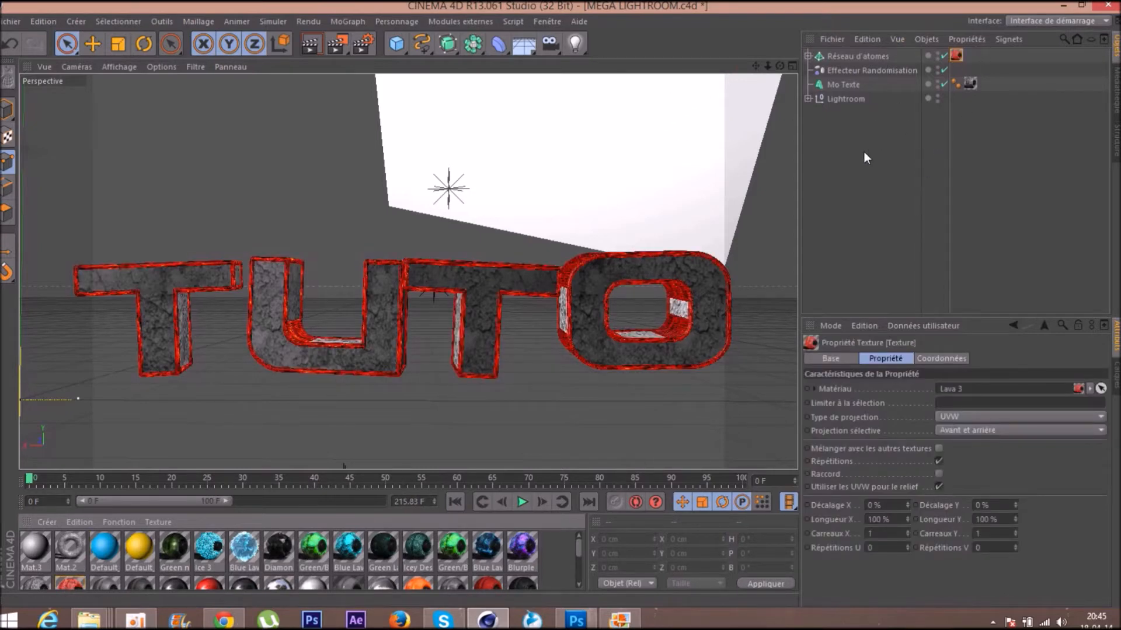
left_click(963, 417)
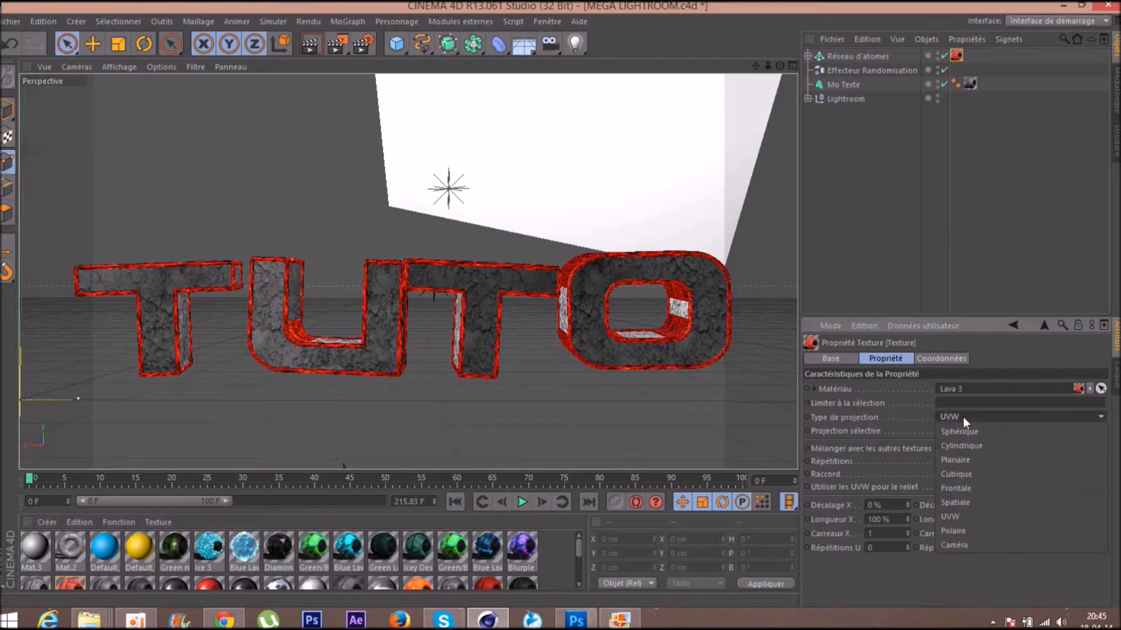
left_click(965, 478)
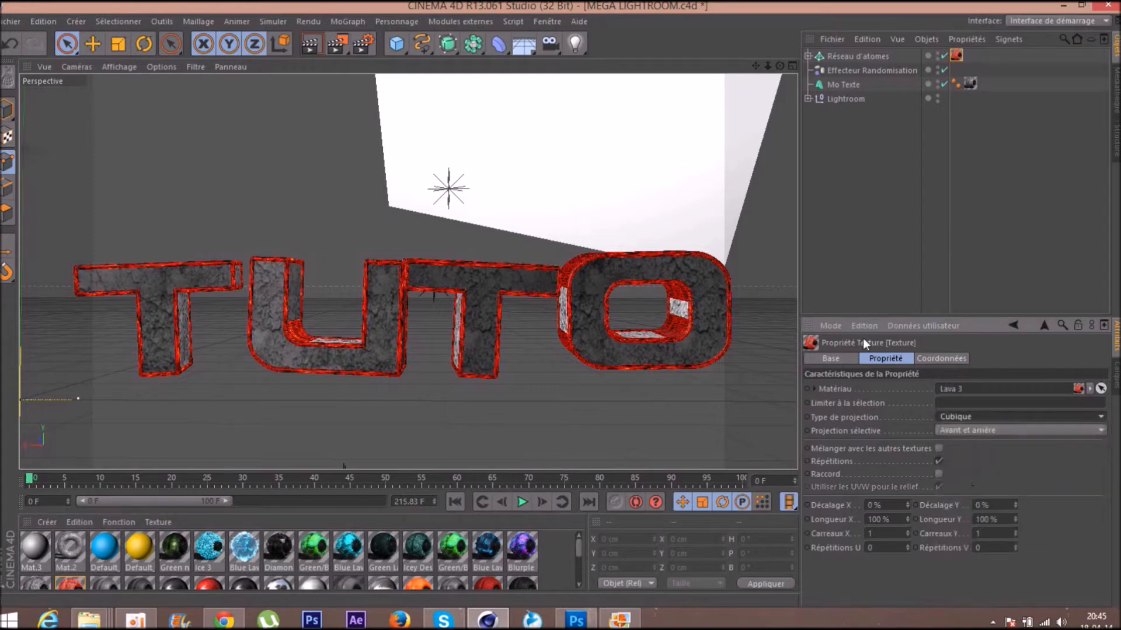
left_click(823, 220)
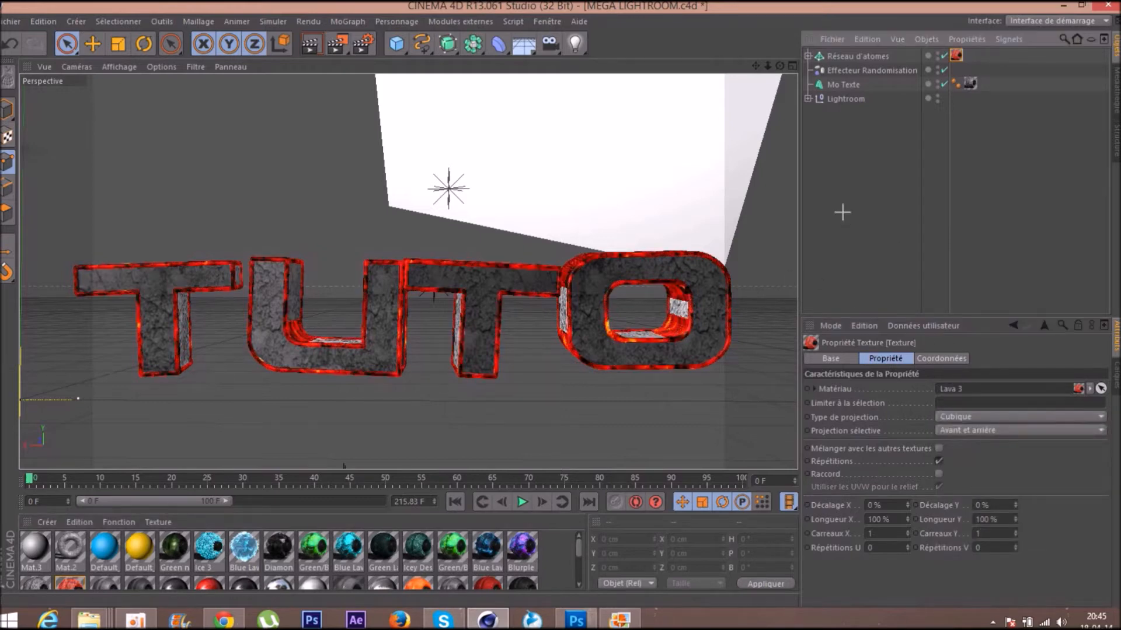
Duplicate the rock-textured Mo Texte object and deactivate the original
left_click(846, 88)
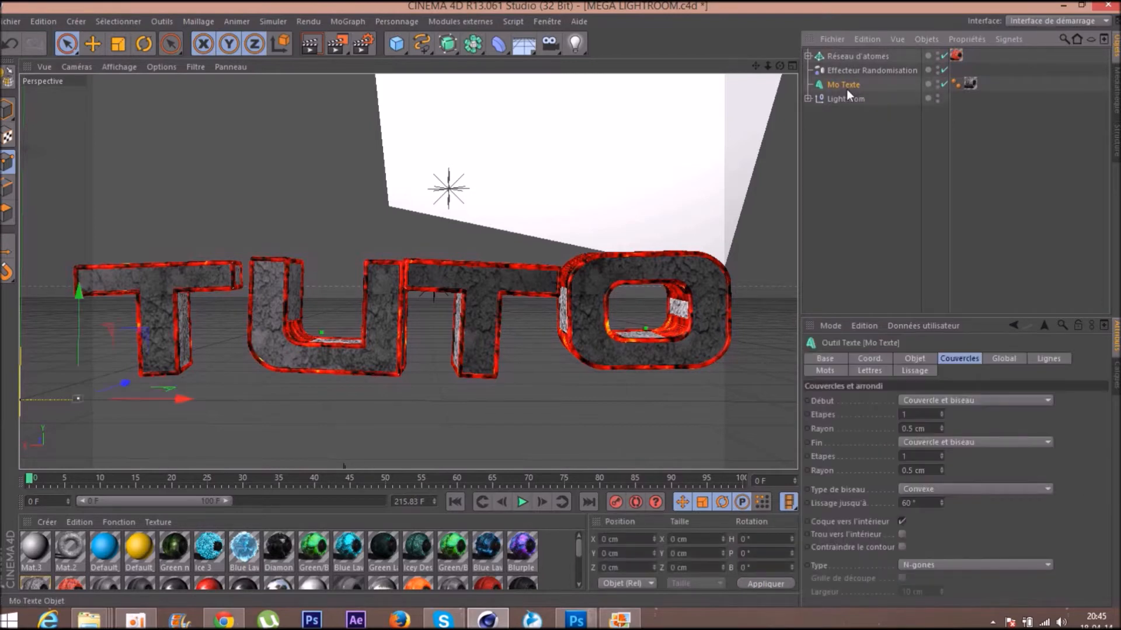
key("ctrl+c")
key("ctrl+v")
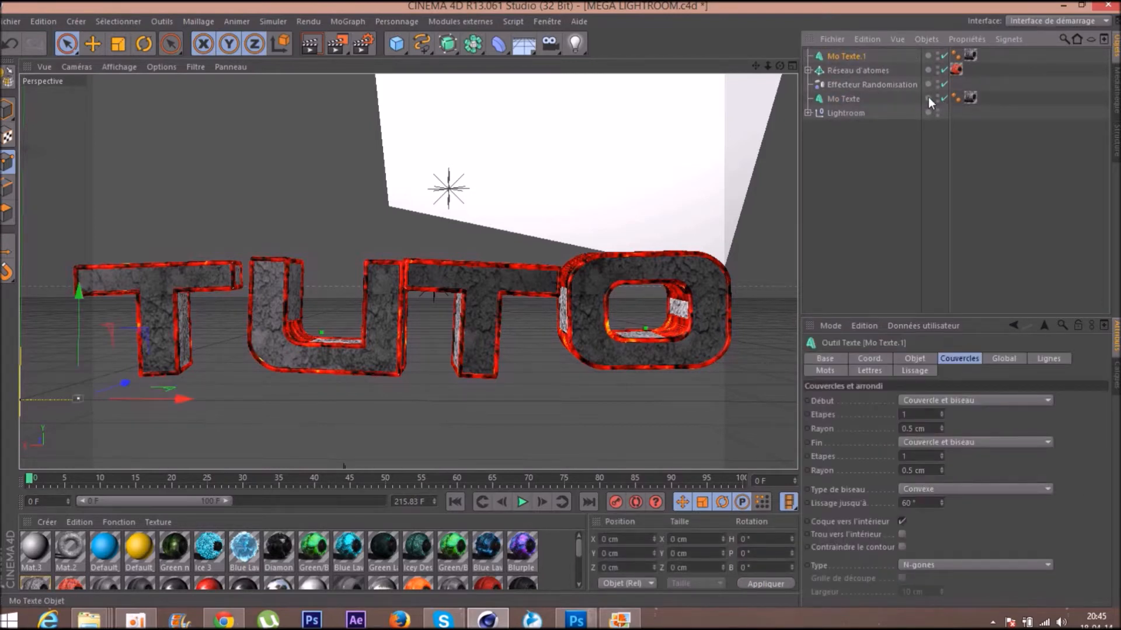
left_click(841, 100)
Fracture the Mo Texte.1 copy with NitroBlast Main, using 400 pieces and High quality, and close the plugin
left_click(841, 56)
left_click(435, 22)
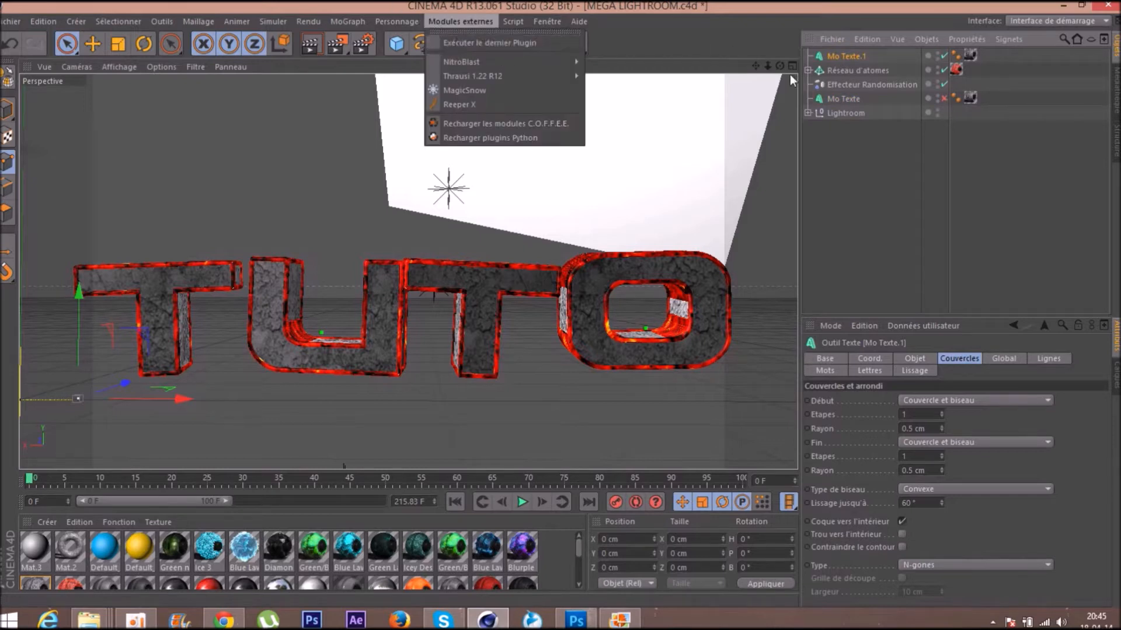
mouse_move(513, 65)
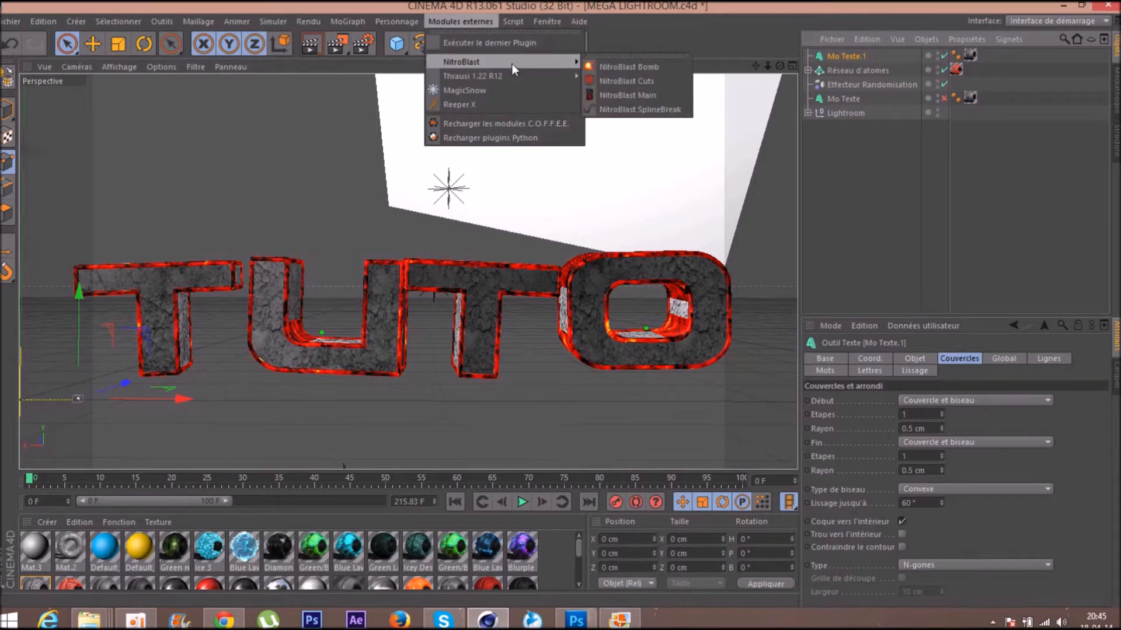
left_click(619, 95)
left_click(608, 133)
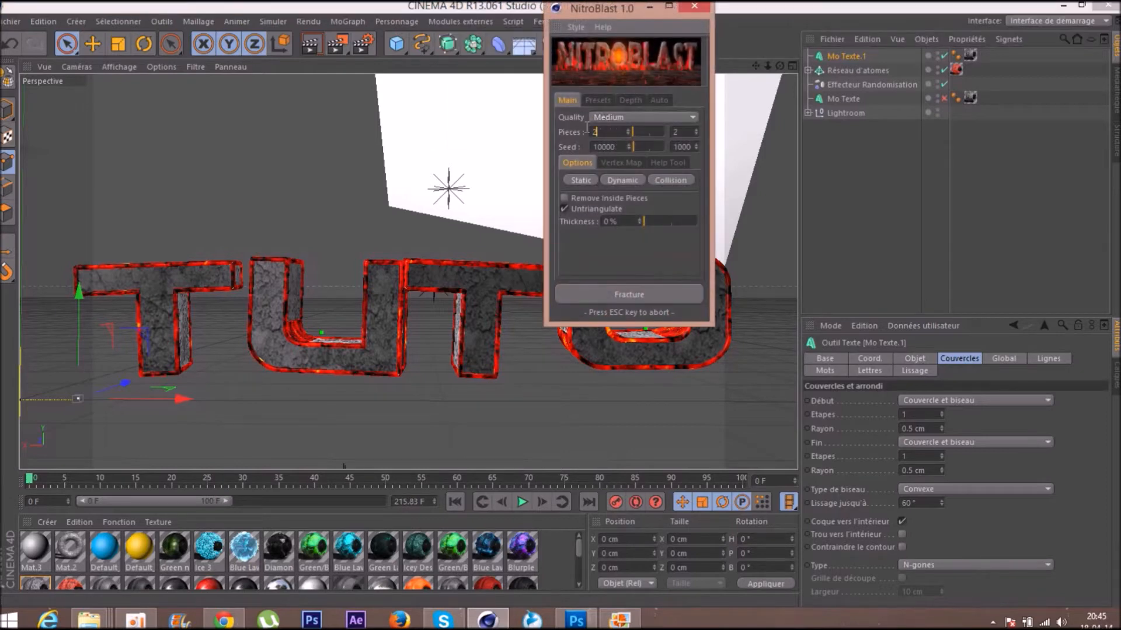
type("400")
key("Return")
left_click(652, 117)
left_click(632, 156)
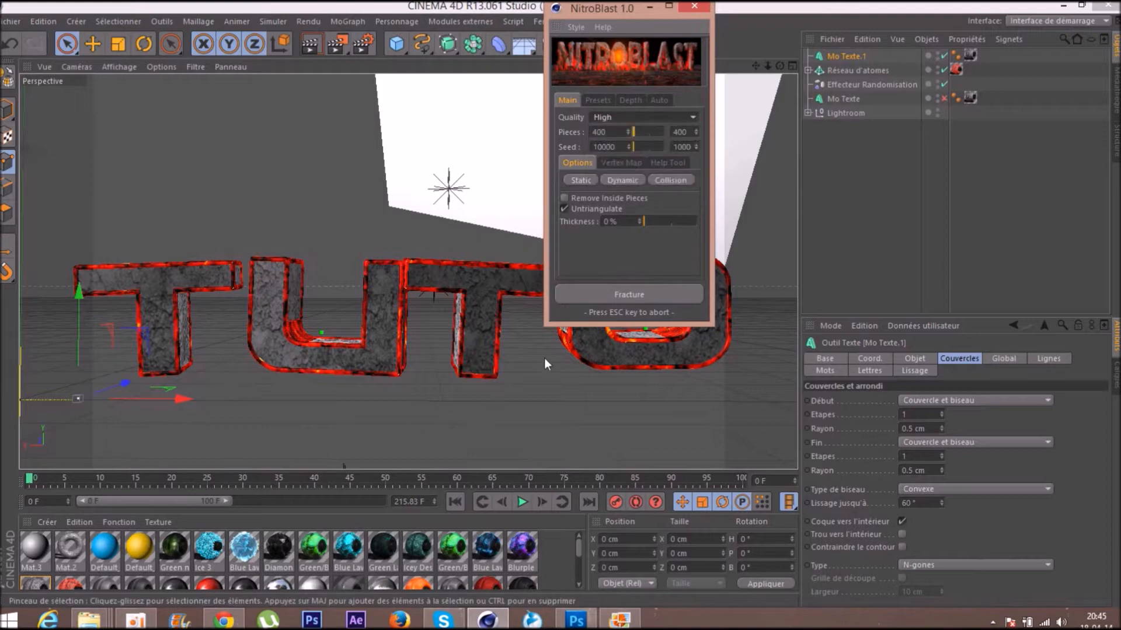
left_click(612, 301)
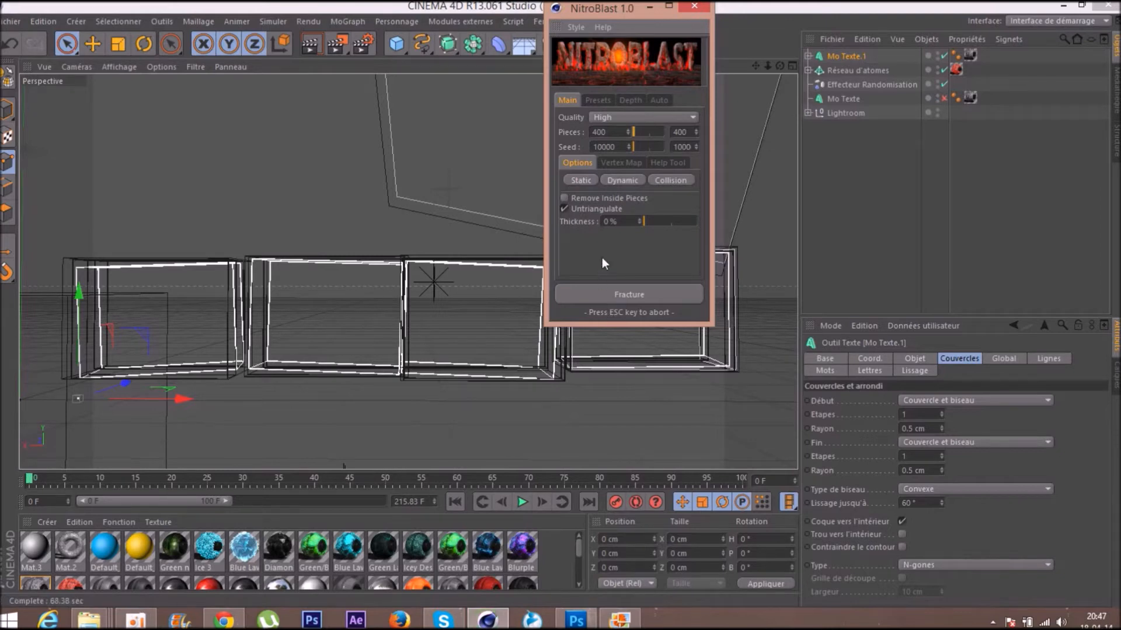
left_click(694, 5)
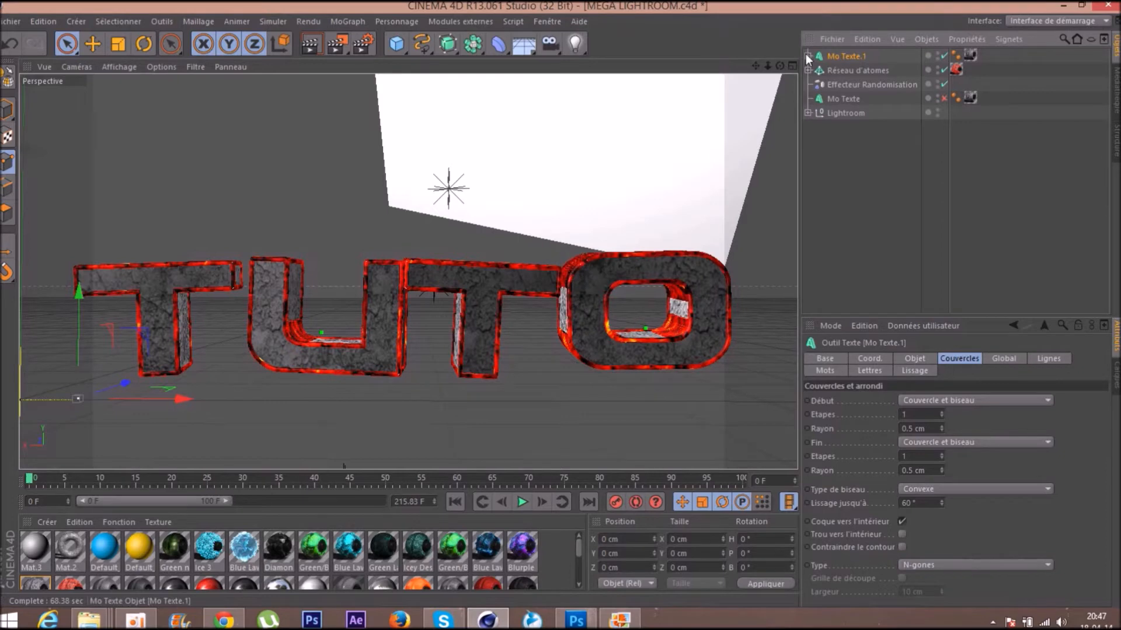
Add a MoGraph Fracture object to the scene
left_click(944, 56)
left_click(945, 56)
left_click(348, 21)
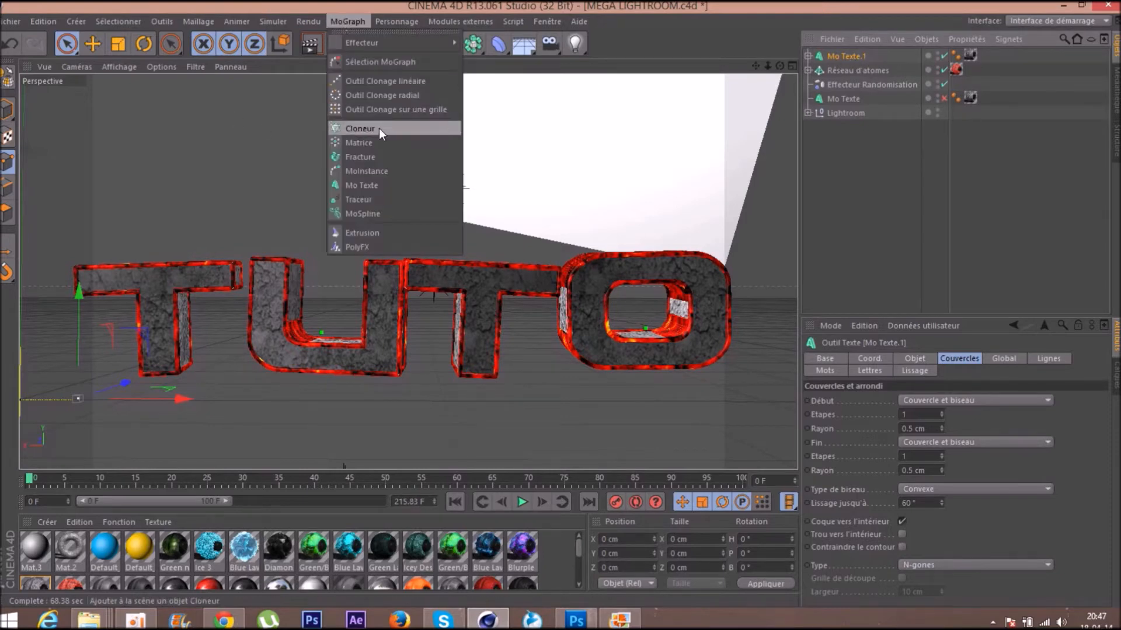
left_click(362, 156)
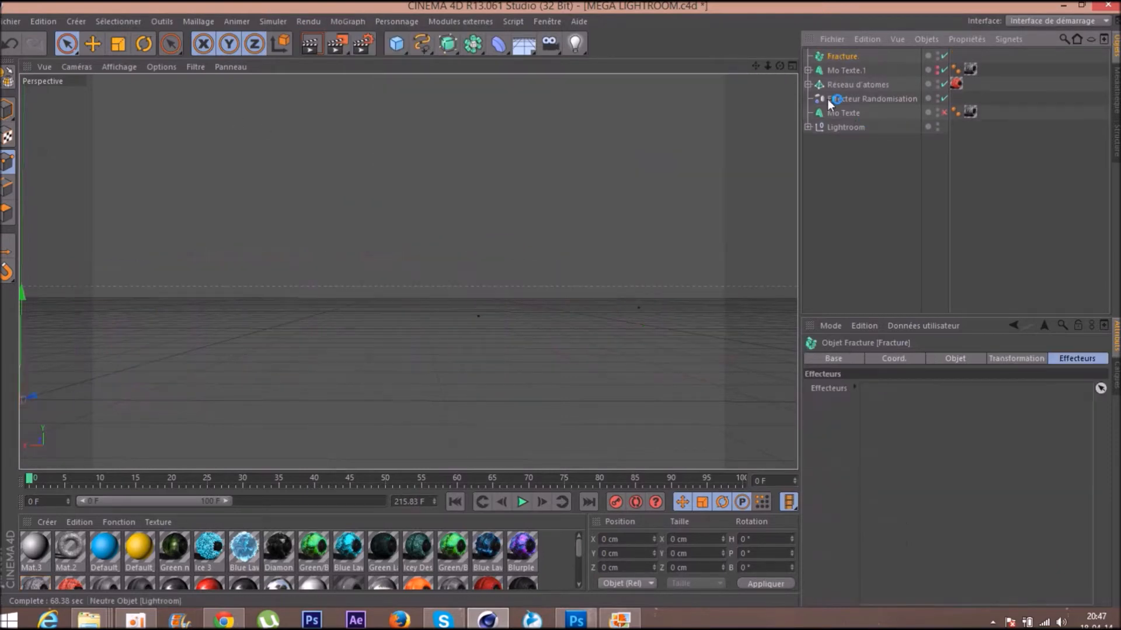
Move the four NitroBlast letter objects from Mo Texte.1 into the Fracture object and delete the emptied Mo Texte.1
left_click(807, 70)
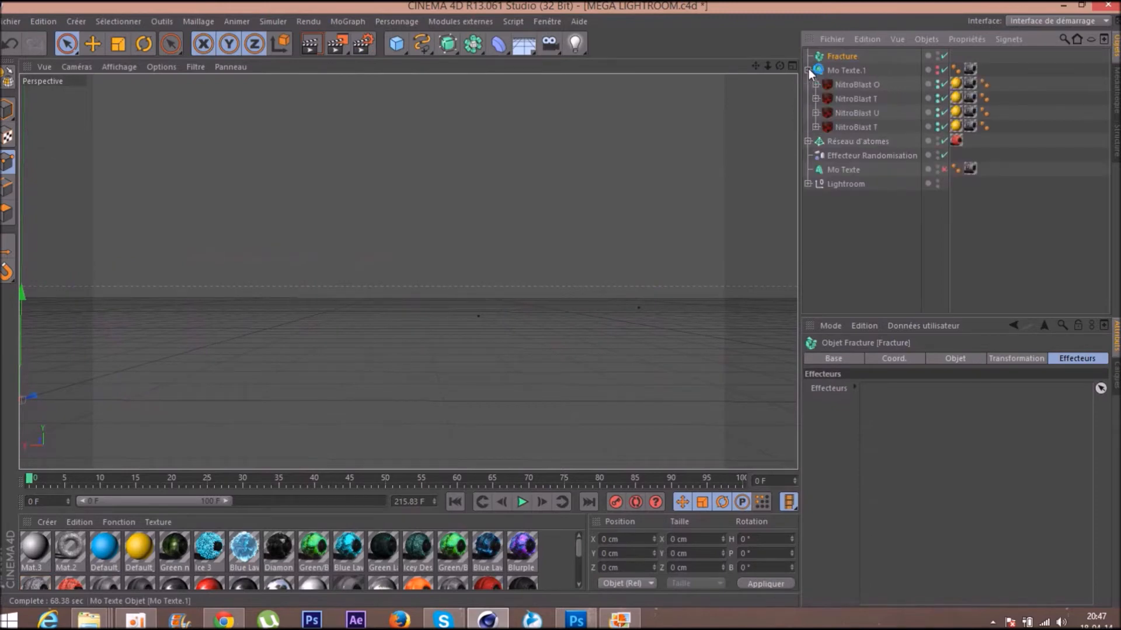
left_click(855, 85)
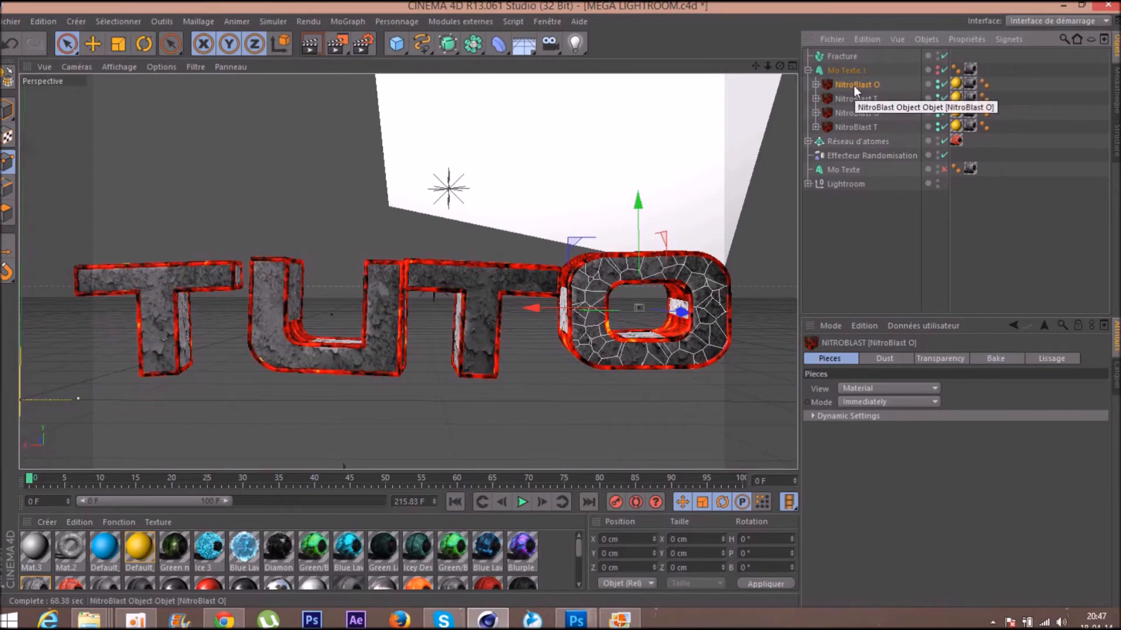
left_click(868, 126, "shift")
left_click_drag(855, 113, 850, 56)
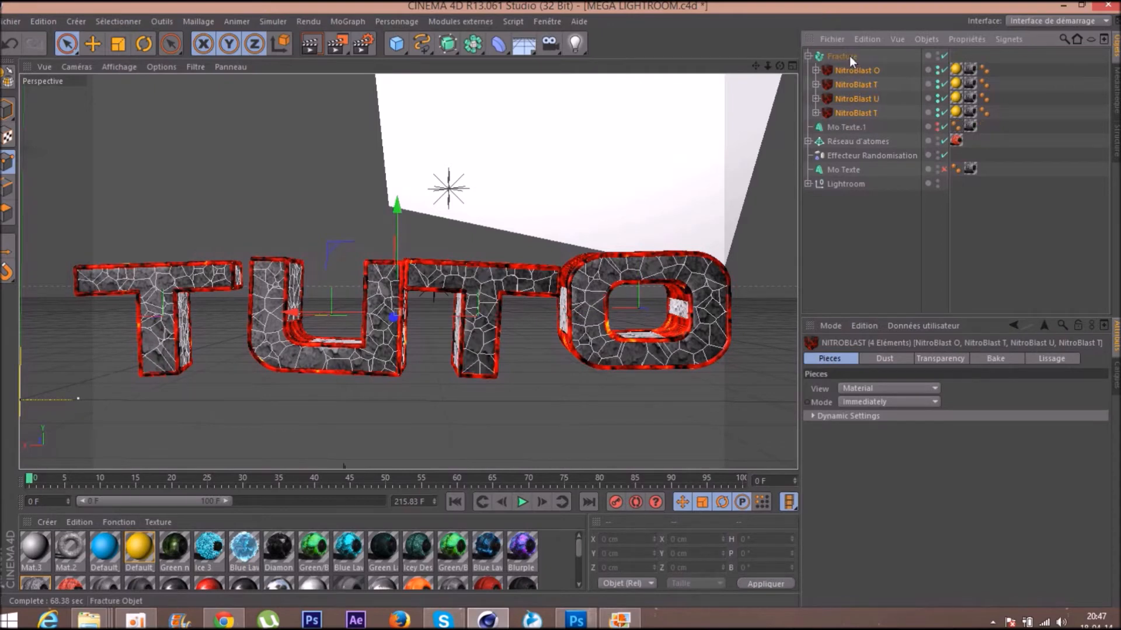
left_click(855, 128)
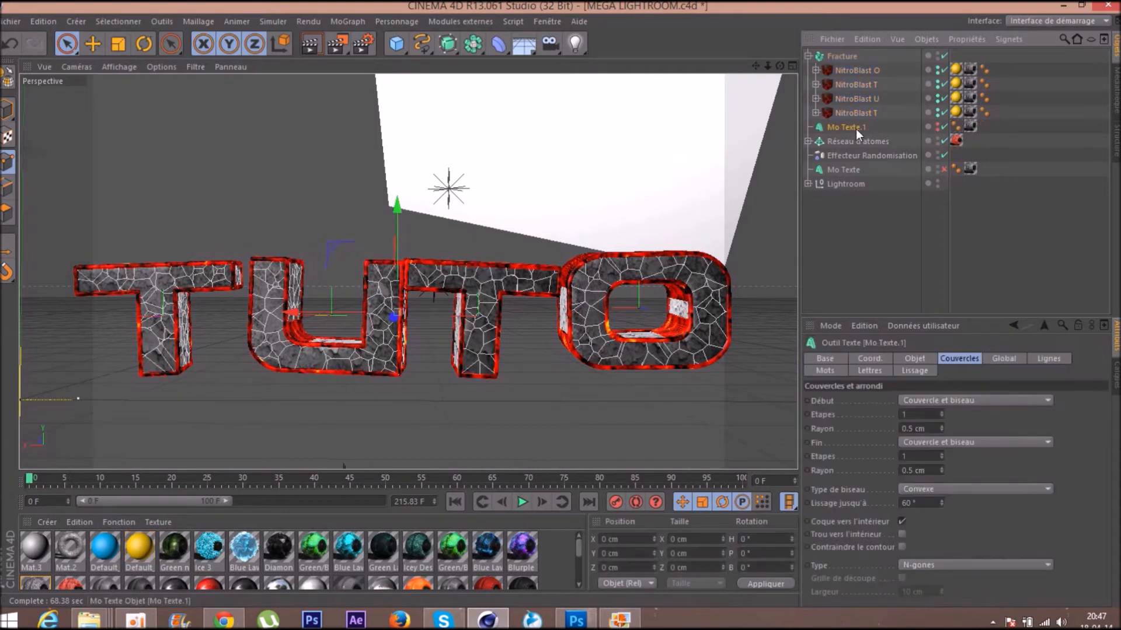
key("Delete")
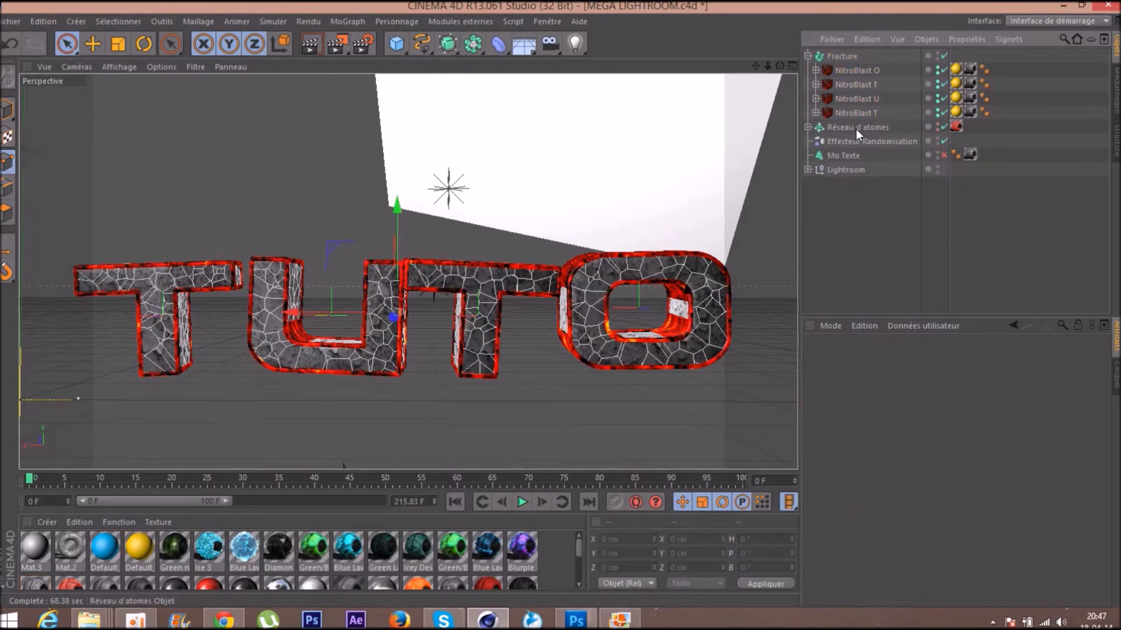
Remove the four NitroBlast letter parents inside the Fracture object while keeping their children
left_click(855, 73)
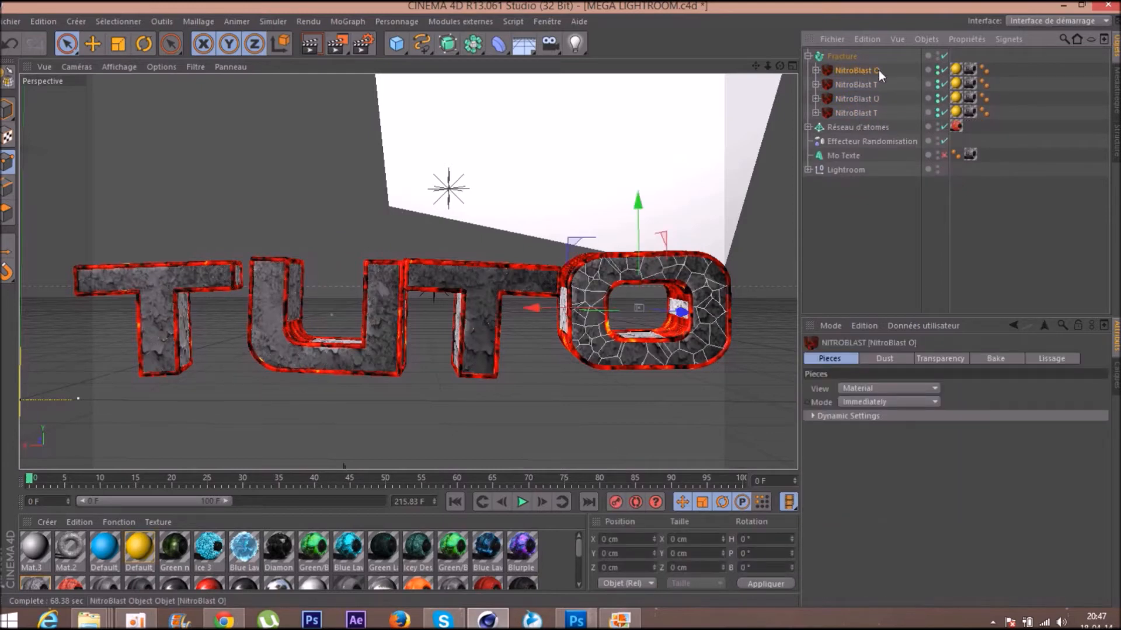
left_click(845, 114, "shift")
right_click(867, 100)
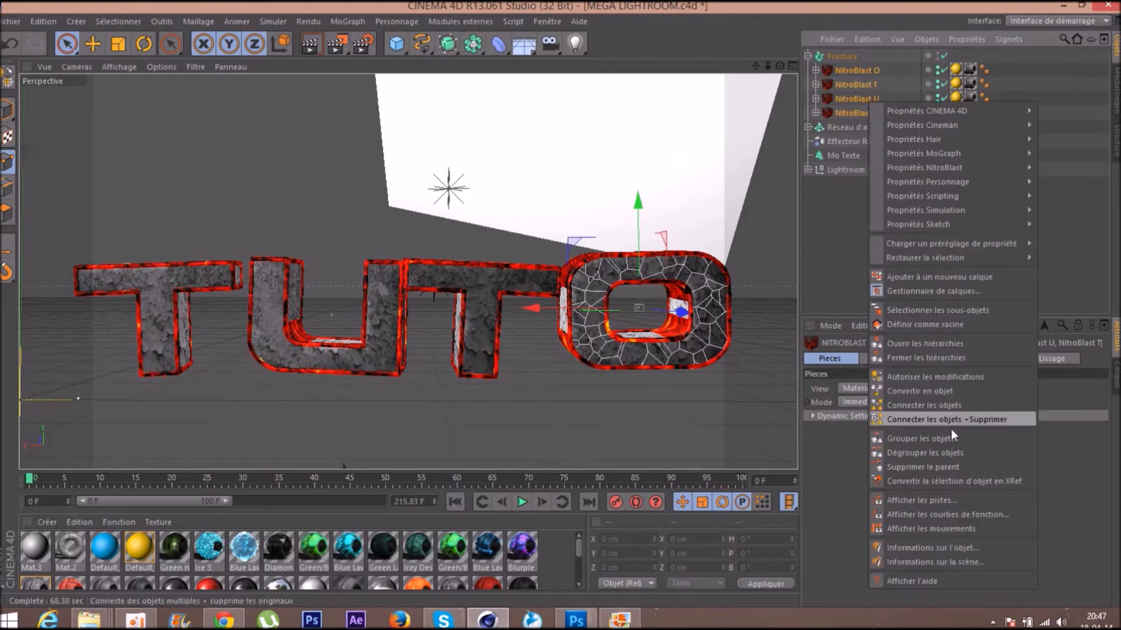
left_click(950, 458)
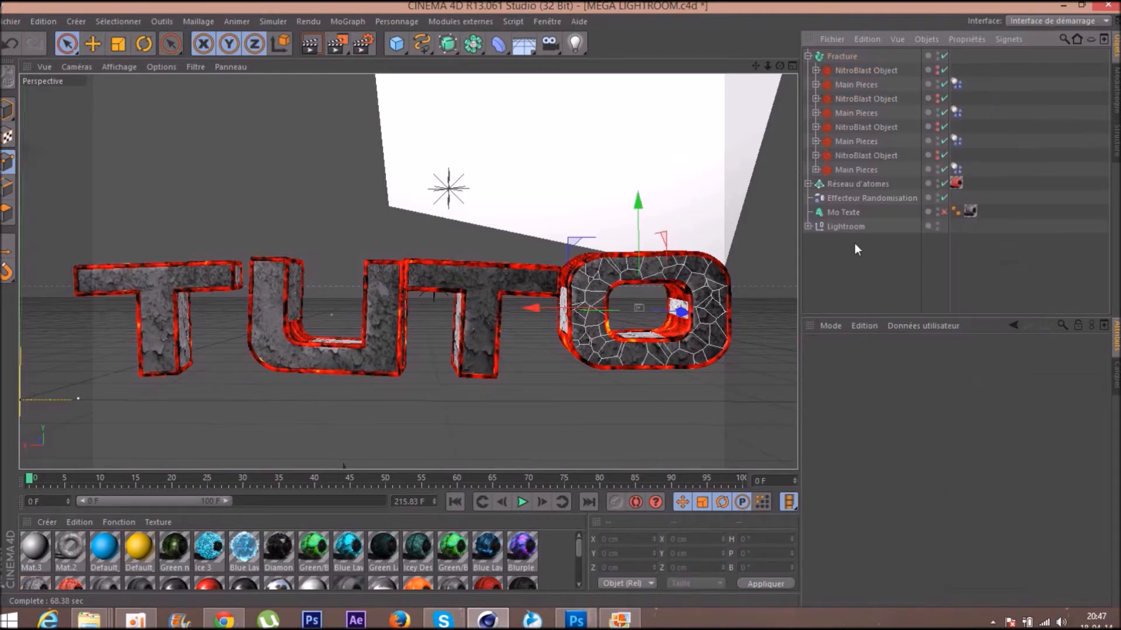
Remove all the NitroBlast Object and Main Pieces parents inside the Fracture object, keeping their children
left_click(887, 71)
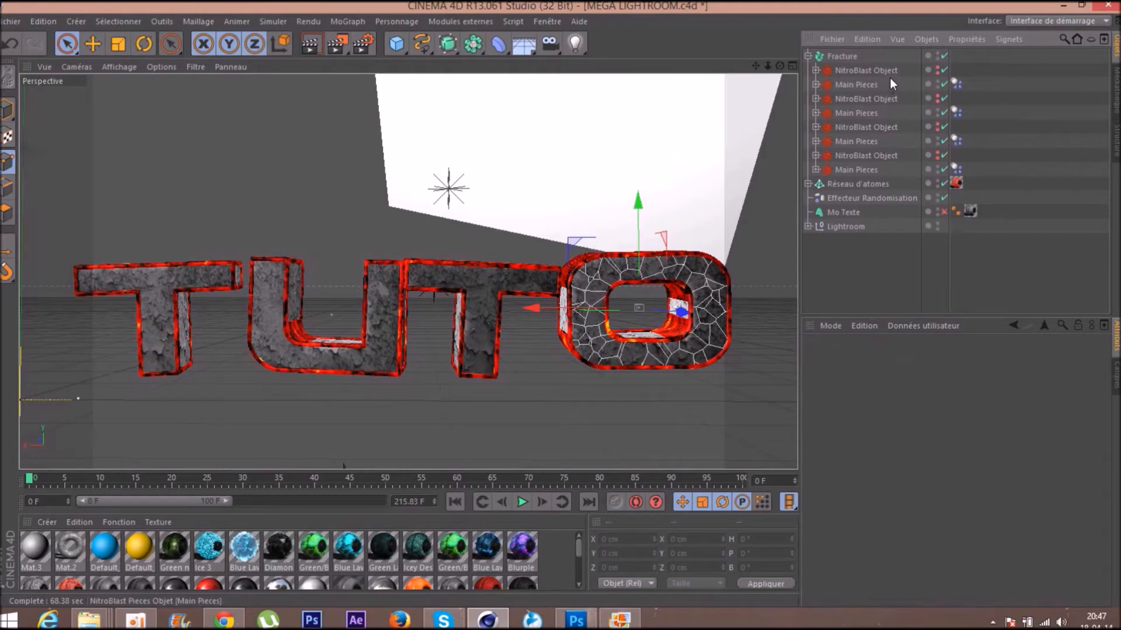
left_click(866, 169, "shift")
right_click(856, 118)
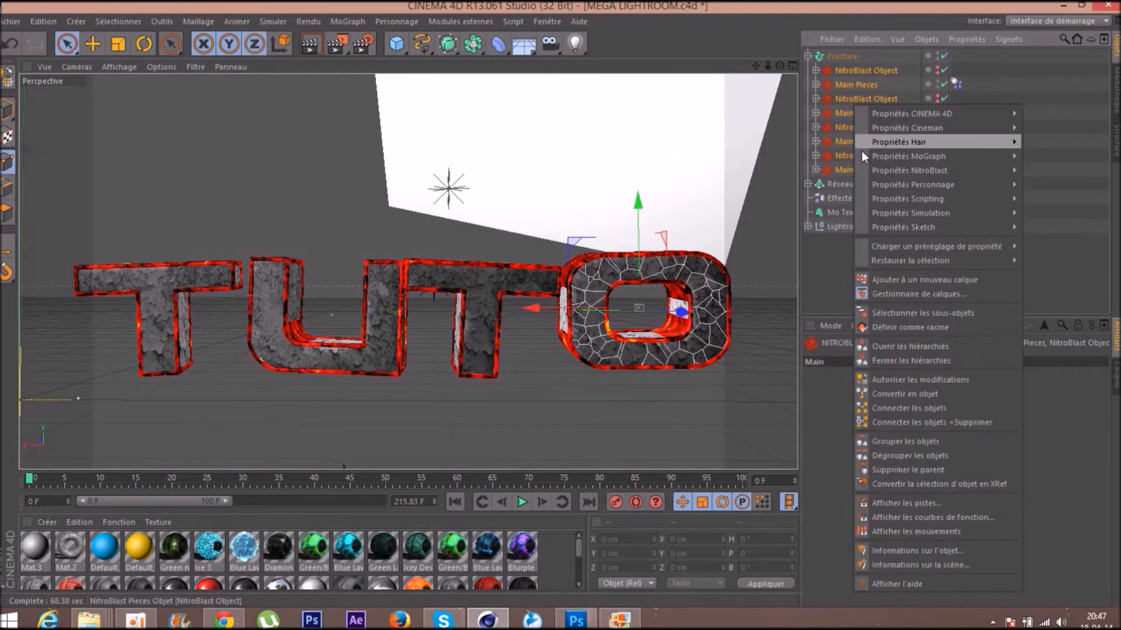
left_click(922, 470)
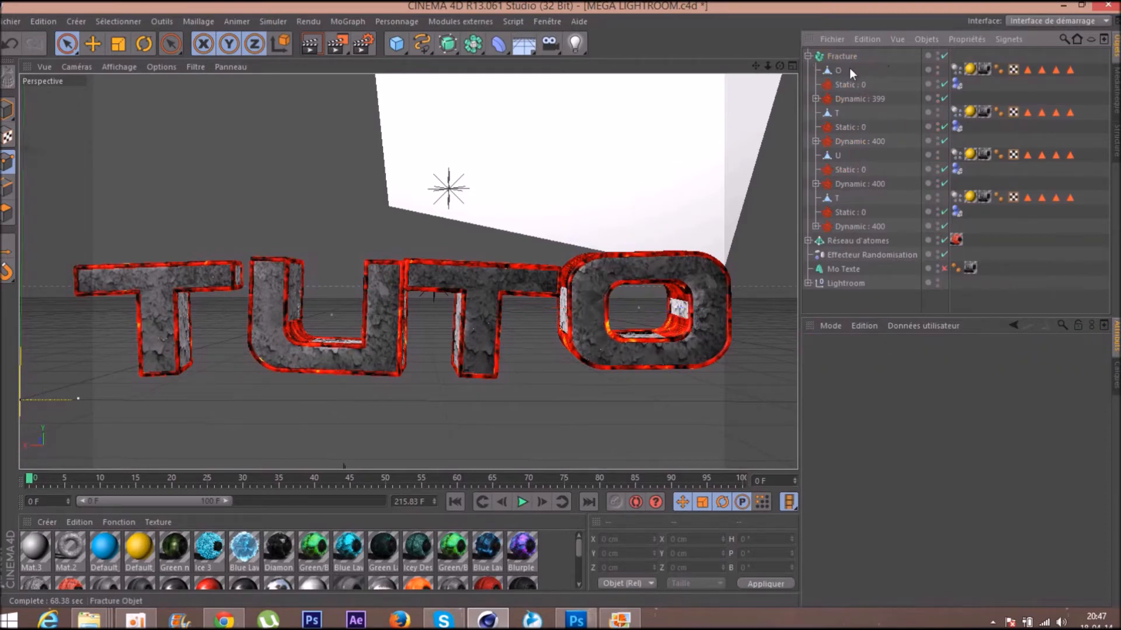
Remove the letter polygons and the Static and Dynamic parents so the individual pieces sit directly under Fracture
left_click(839, 70)
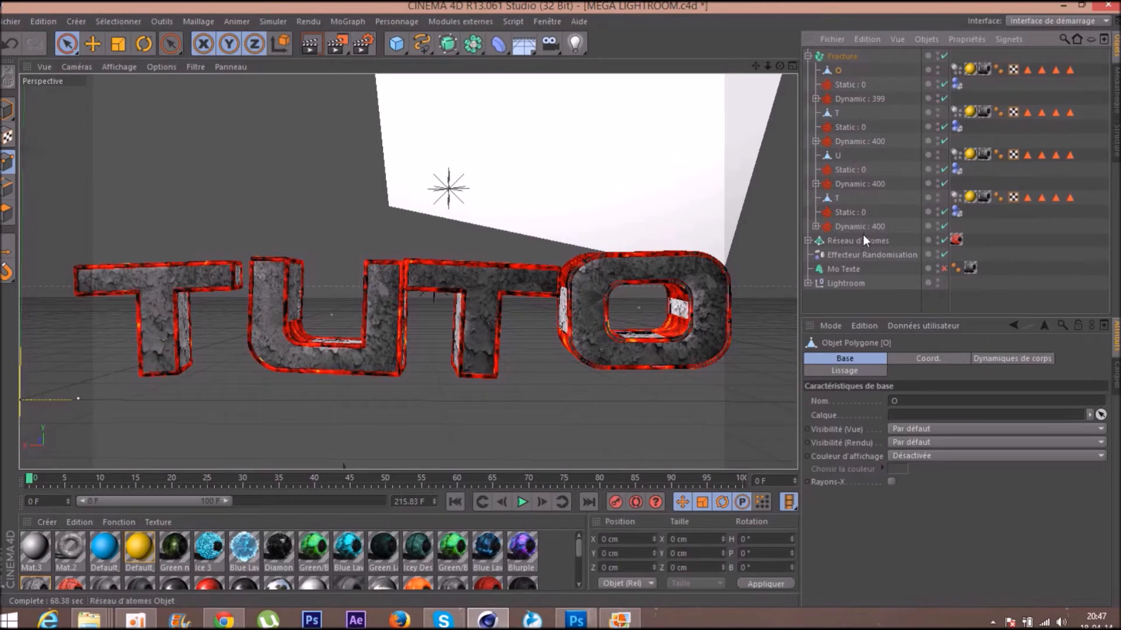
left_click(862, 227, "shift")
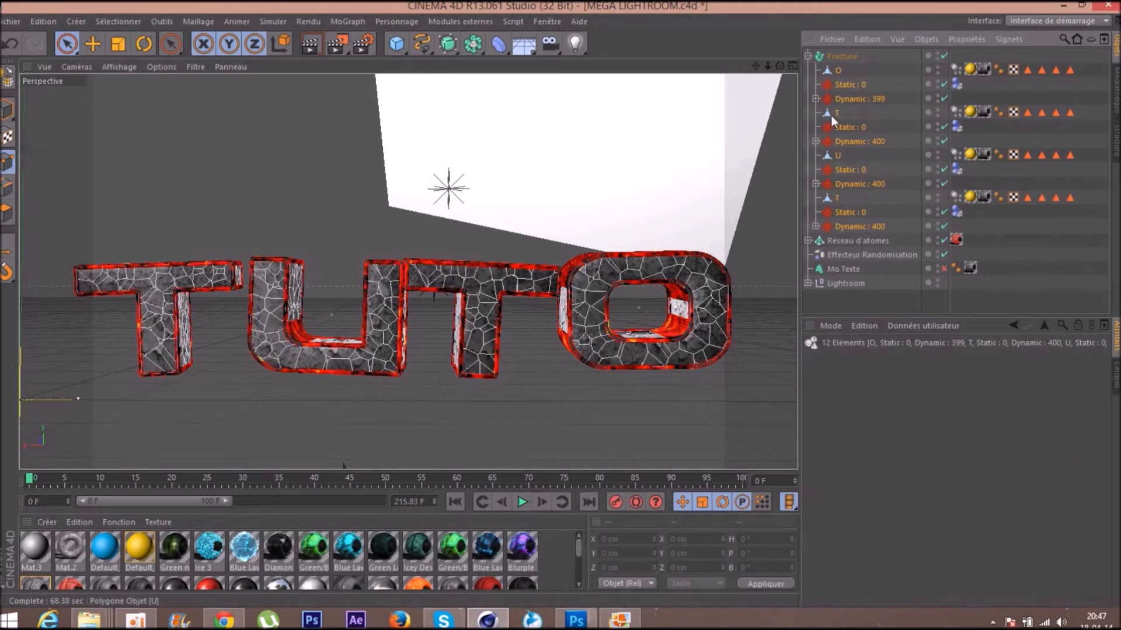
right_click(845, 223)
left_click(892, 480)
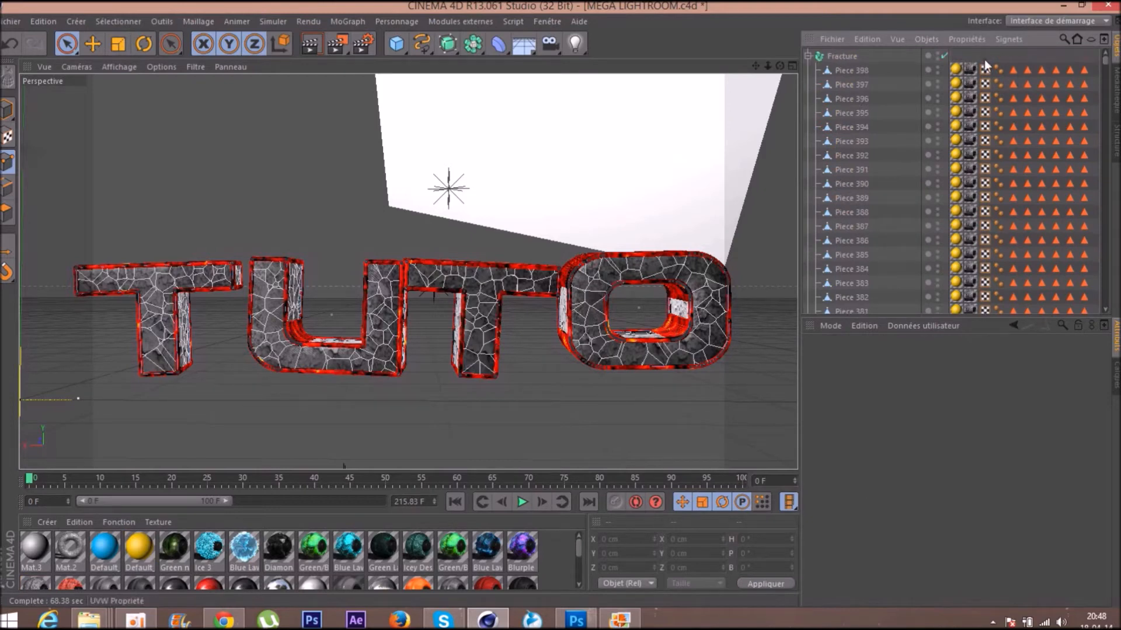
Delete all the texture, UVW, smoothing and selection tags from the pieces inside the Fracture object and collapse its hierarchy
left_click(956, 72)
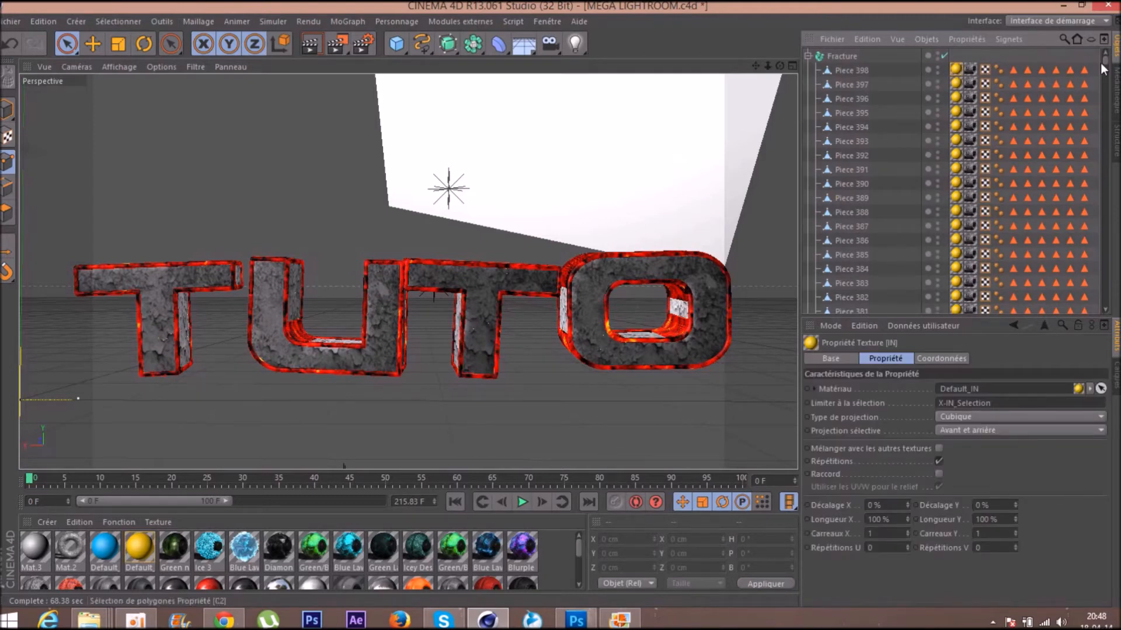
left_click_drag(1105, 61, 1092, 334)
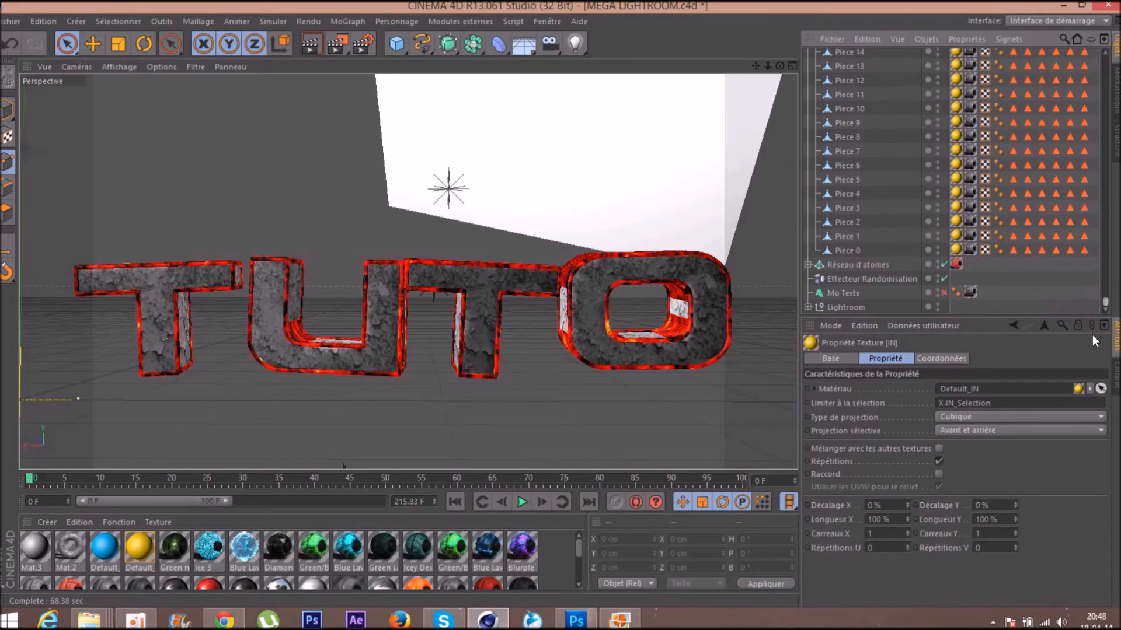
left_click(1081, 248, "shift")
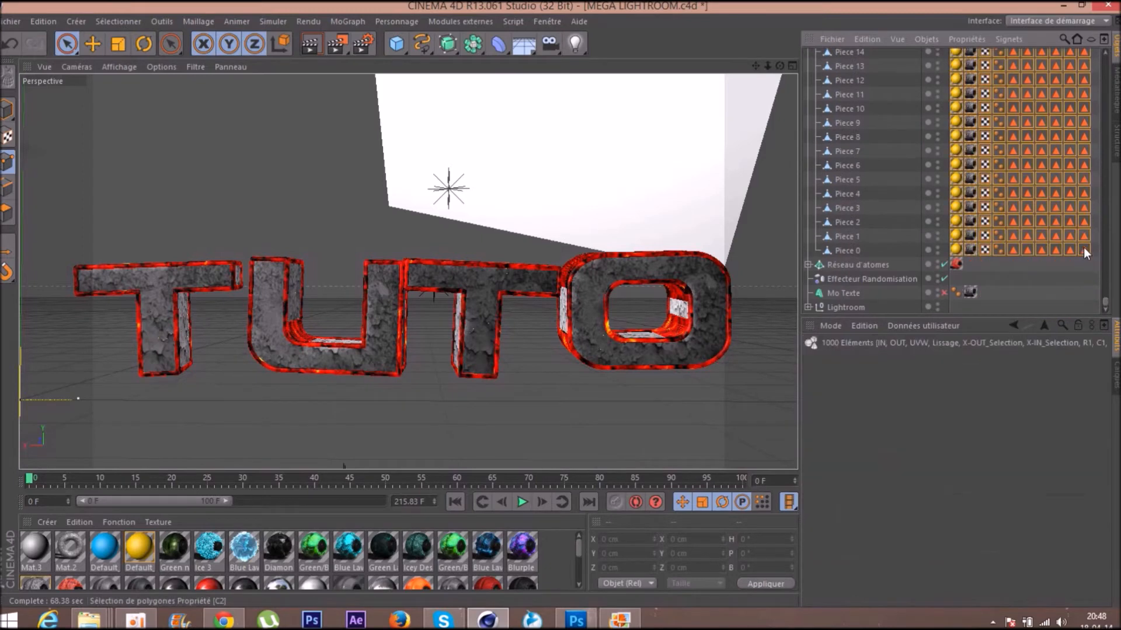
key("Delete")
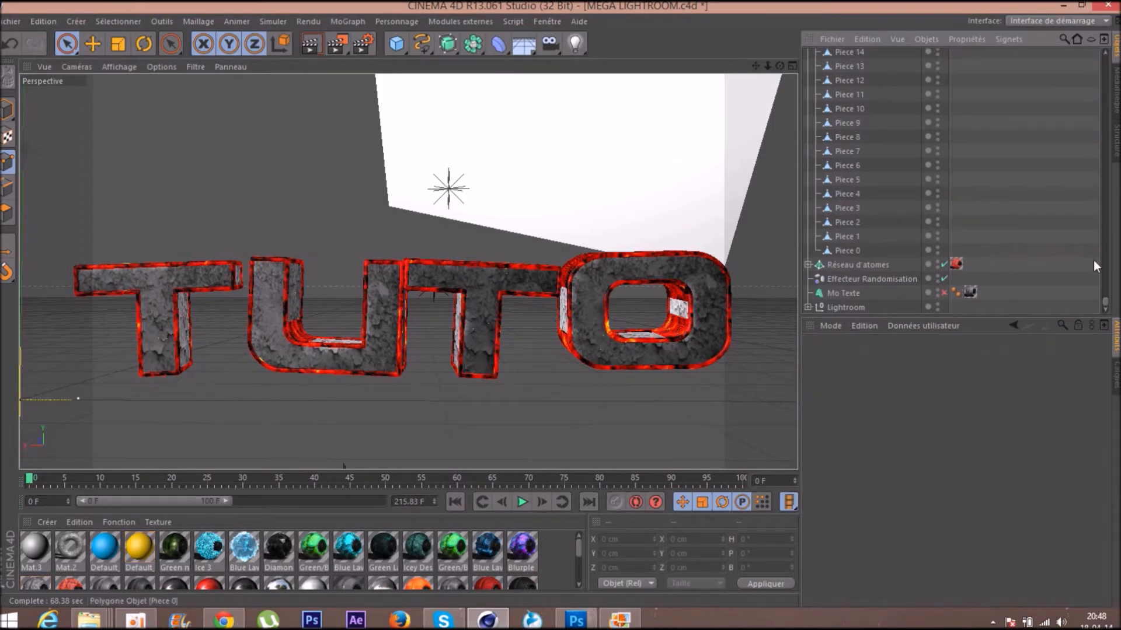
left_click_drag(1104, 302, 1104, 58)
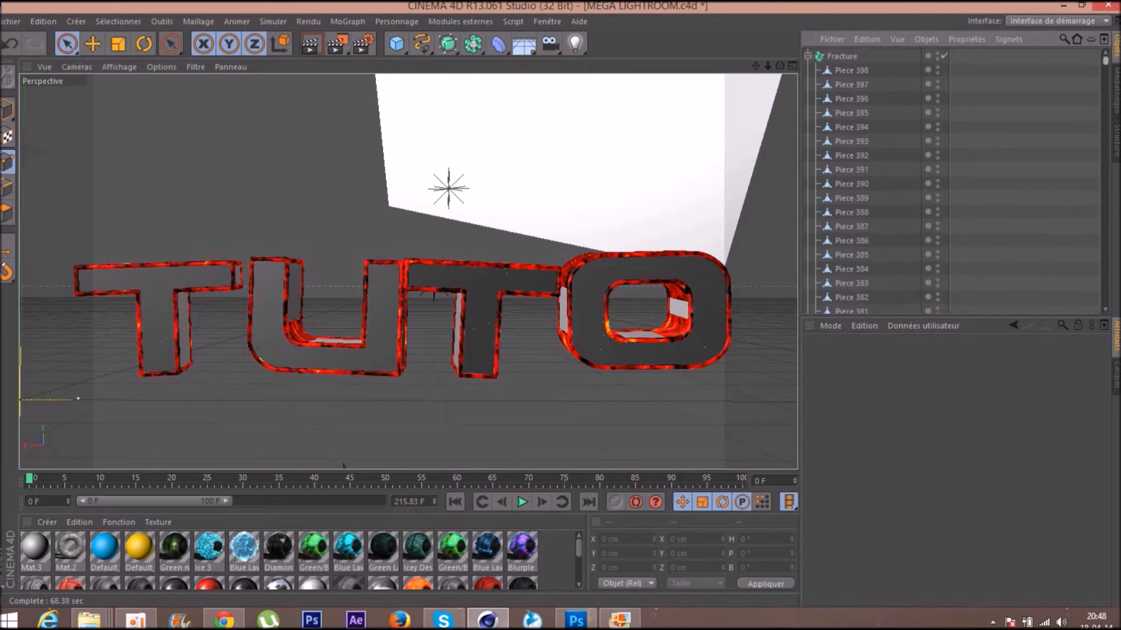
left_click(807, 55)
Apply the Best Rock material to the Fracture object with its projection type set to Cubique
left_click(845, 57)
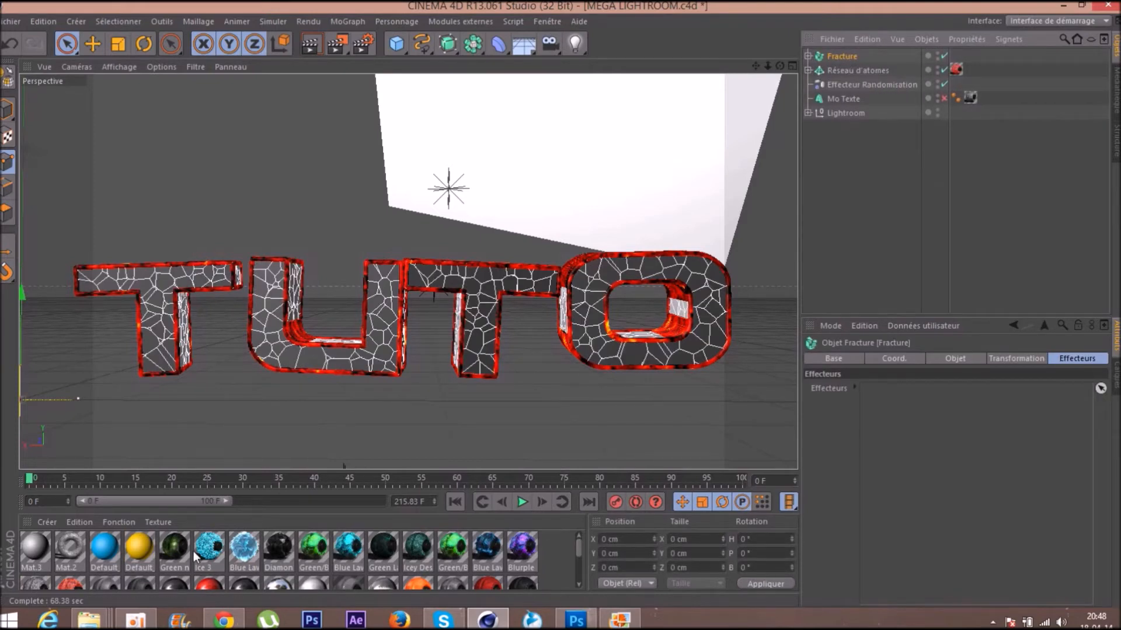
left_click_drag(48, 580, 846, 55)
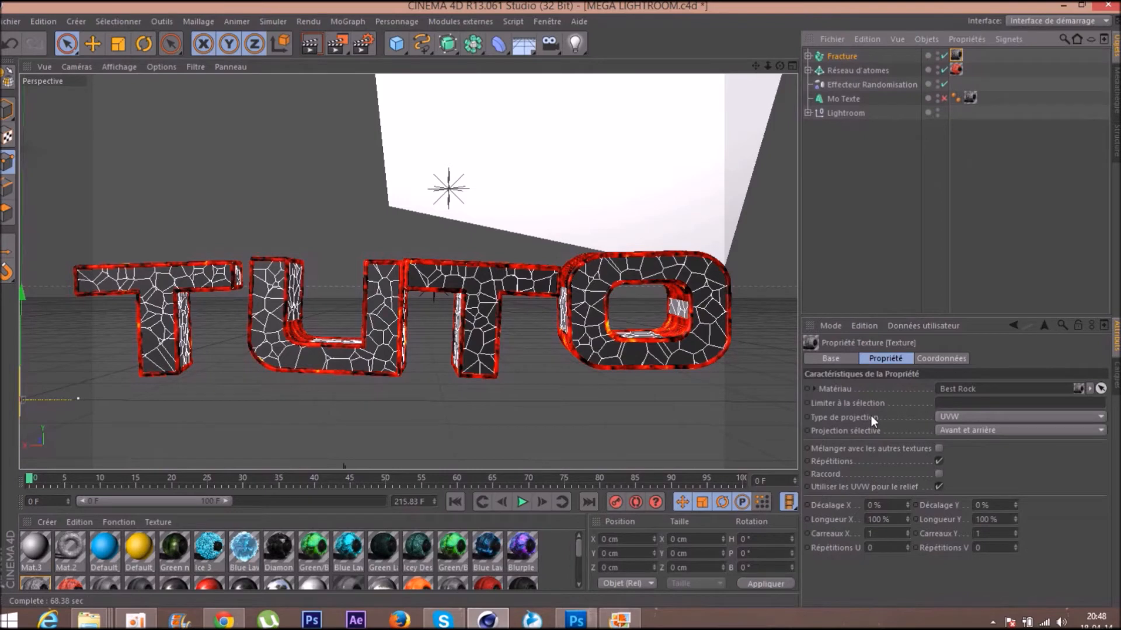
left_click(940, 417)
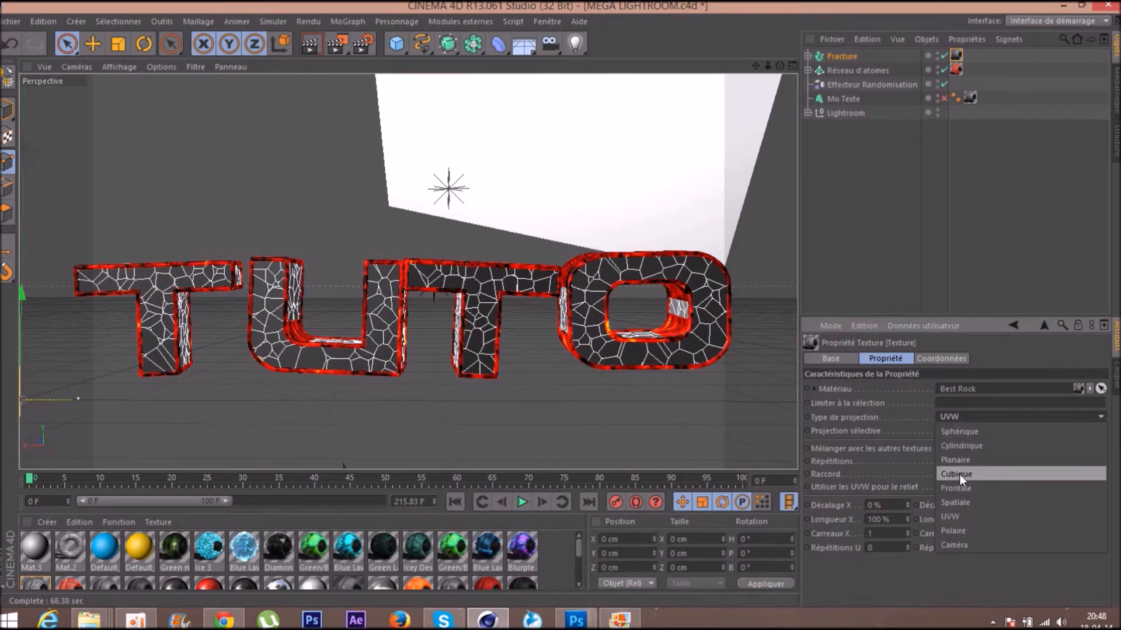
left_click(958, 474)
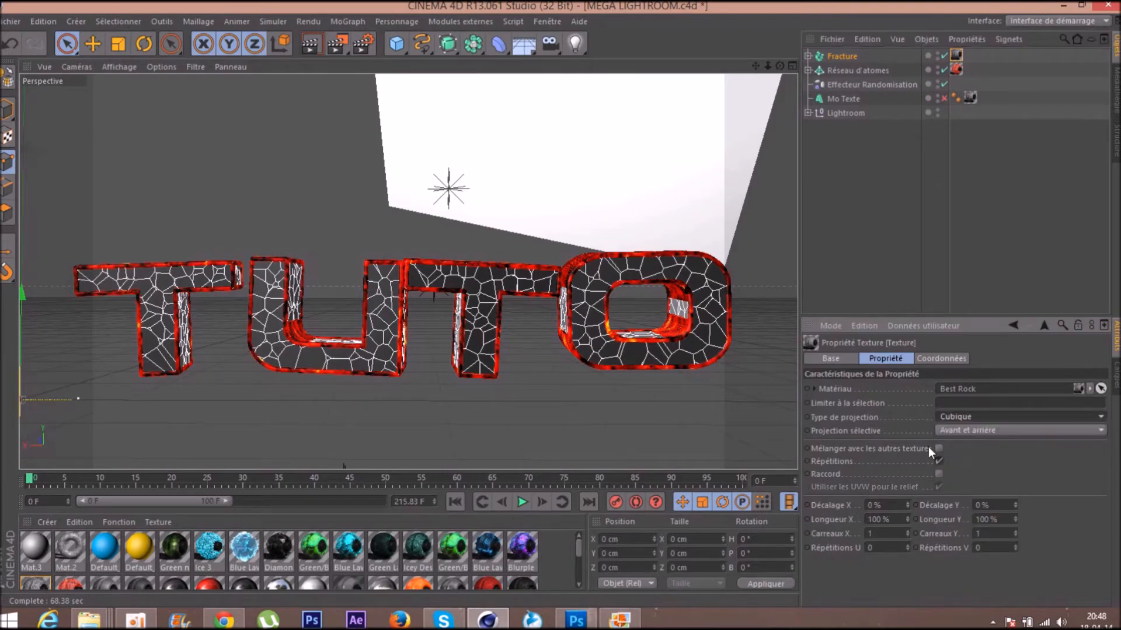
left_click(858, 251)
Add a MoGraph Random effector to the Fracture object and set its intensity to 5%
left_click(849, 57)
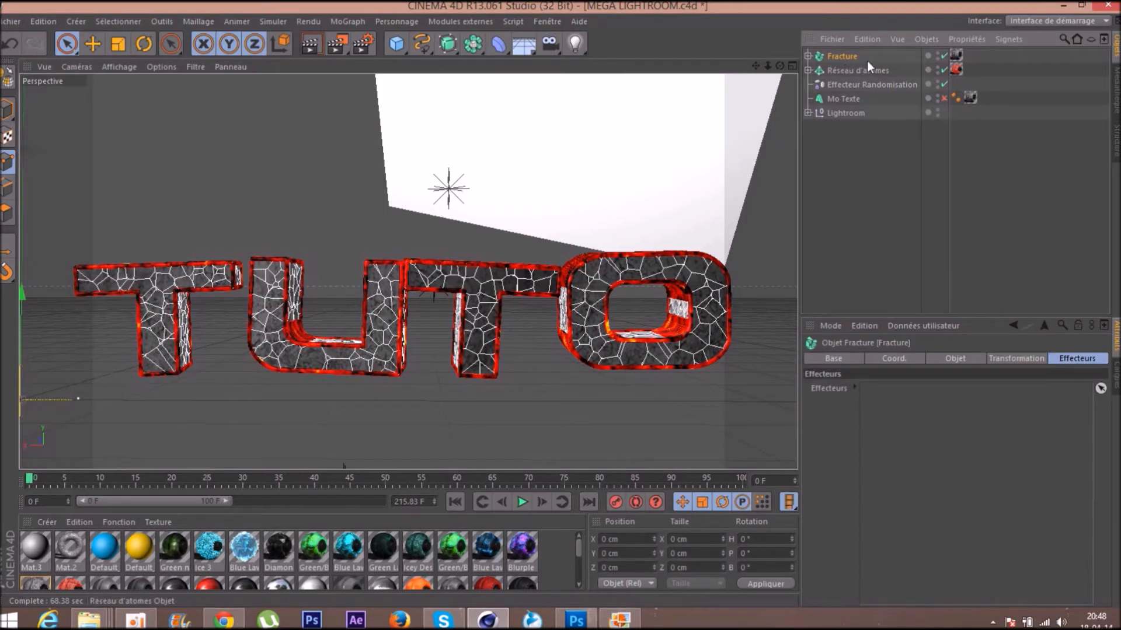
left_click(342, 21)
mouse_move(381, 48)
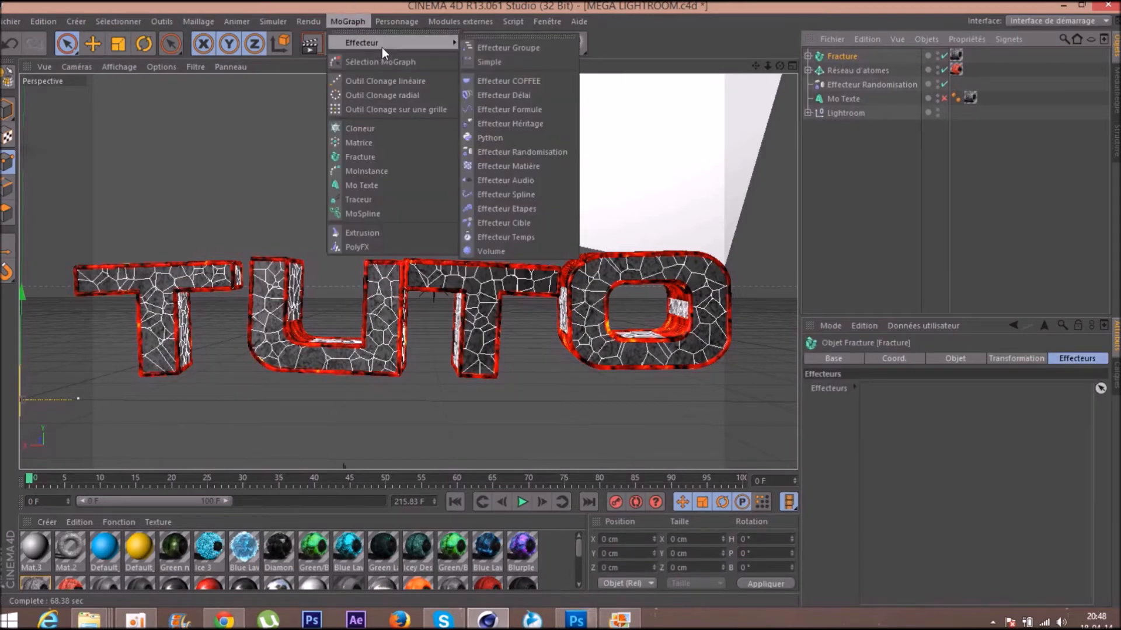
left_click(524, 152)
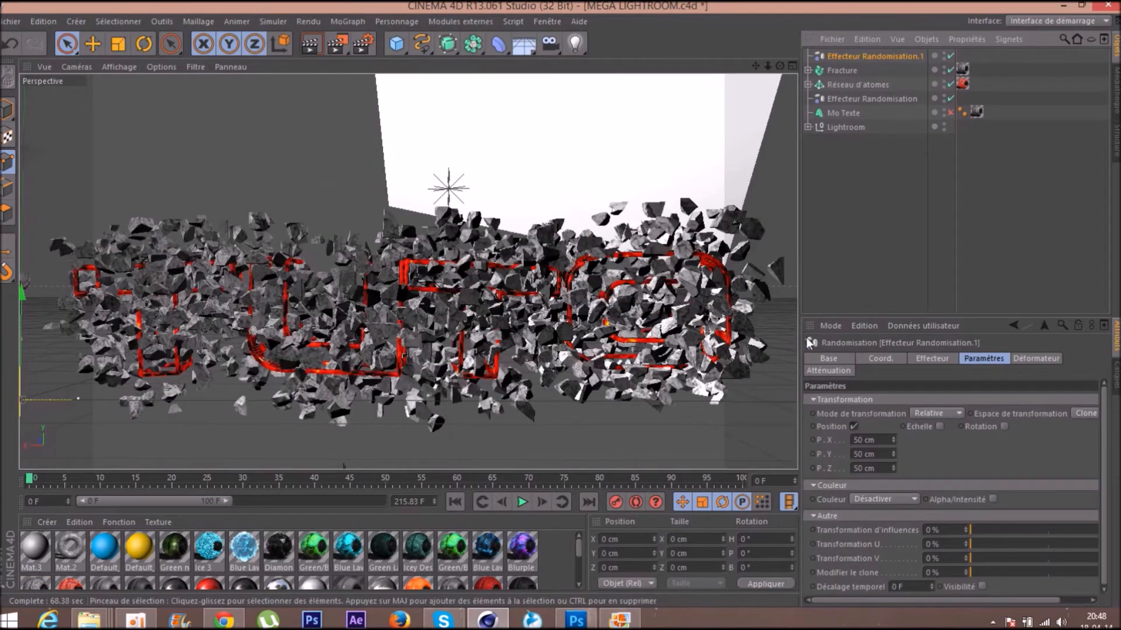
left_click(943, 358)
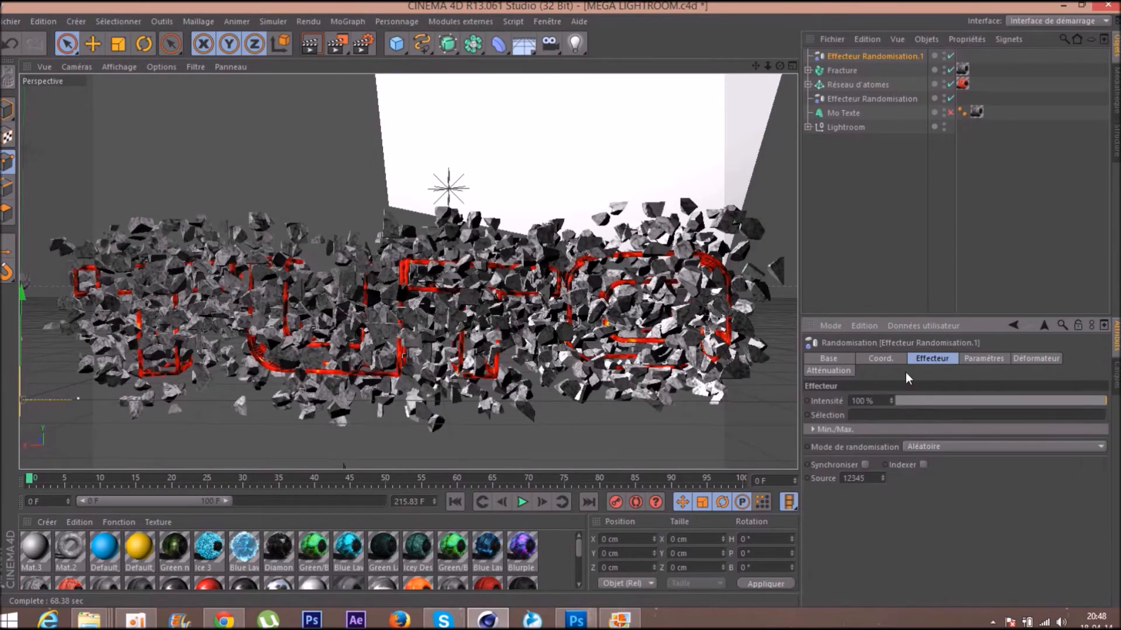
left_click_drag(908, 401, 914, 400)
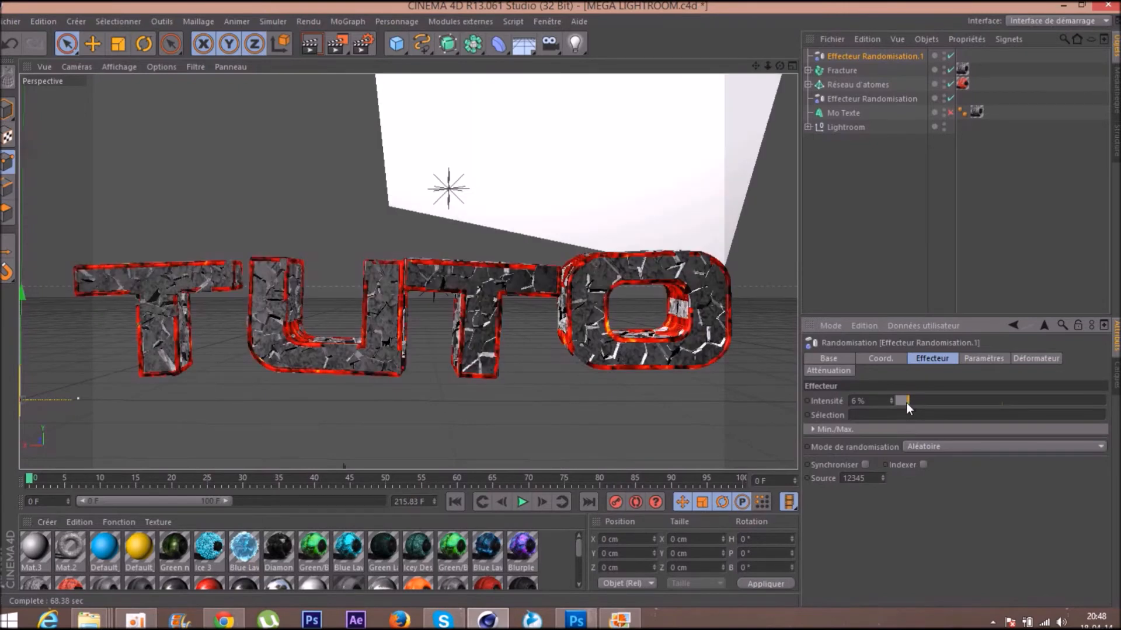
left_click_drag(911, 400, 906, 400)
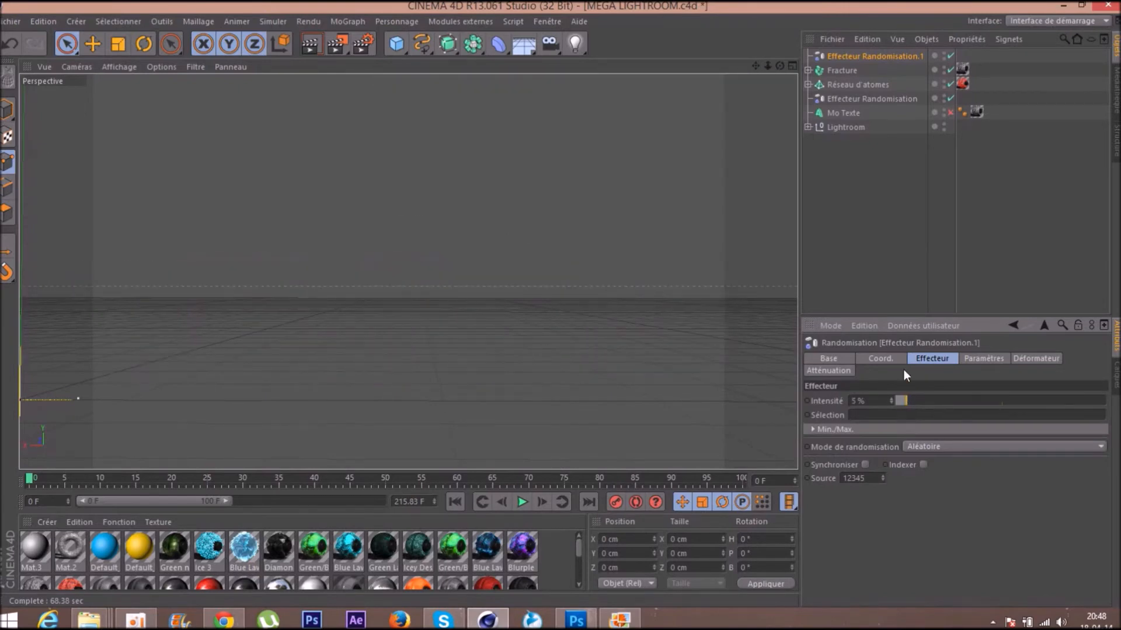
left_click(917, 222)
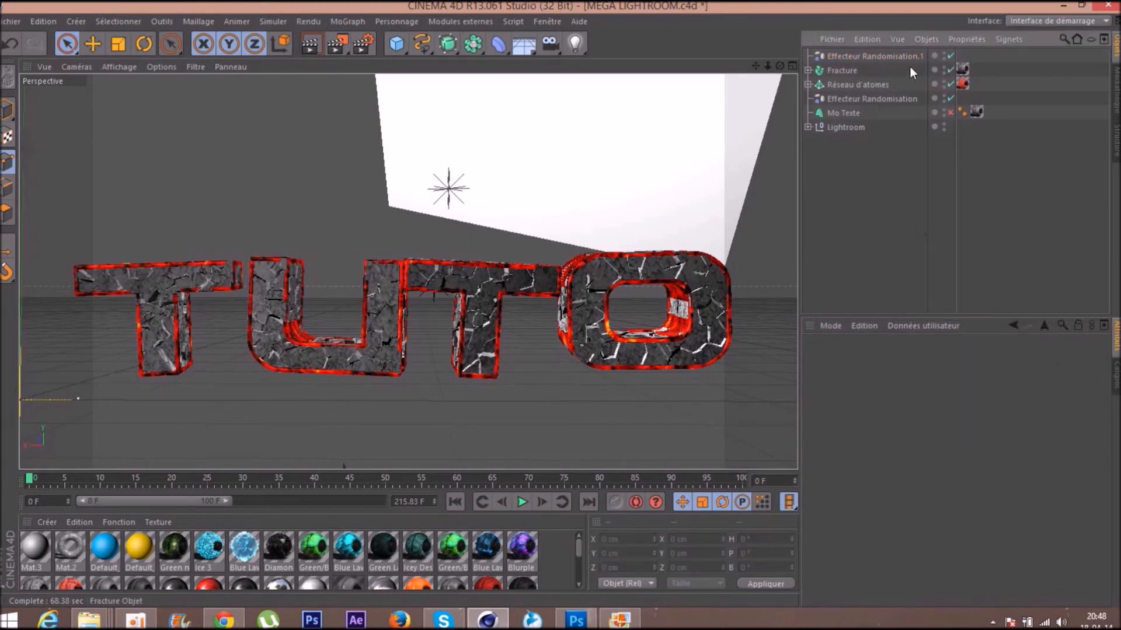
left_click(845, 70)
left_click(858, 57)
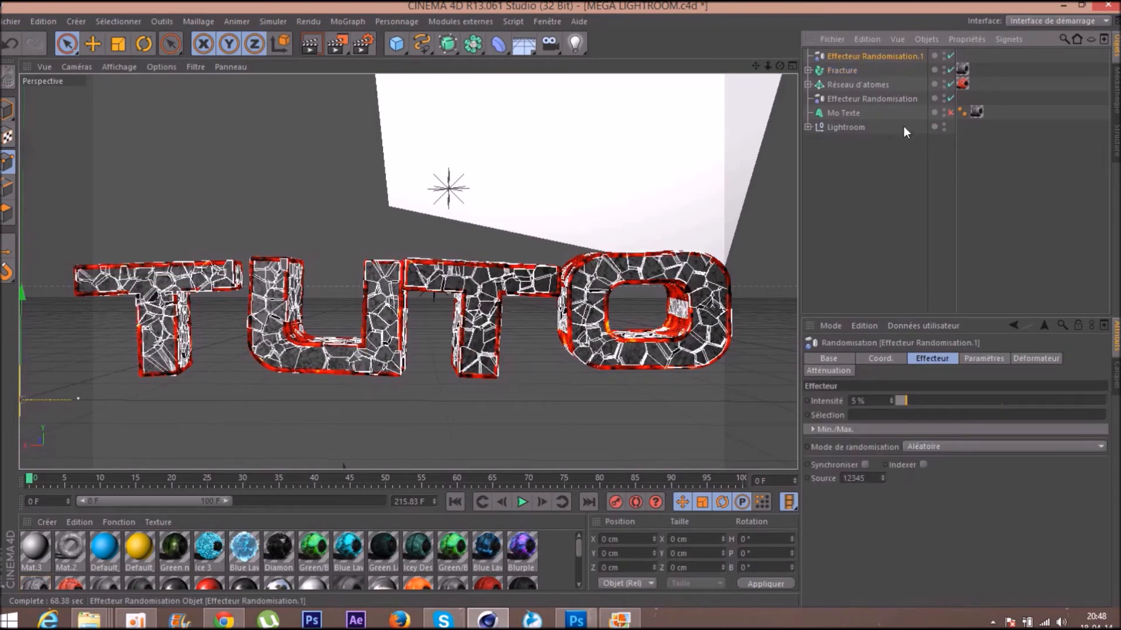
left_click(835, 212)
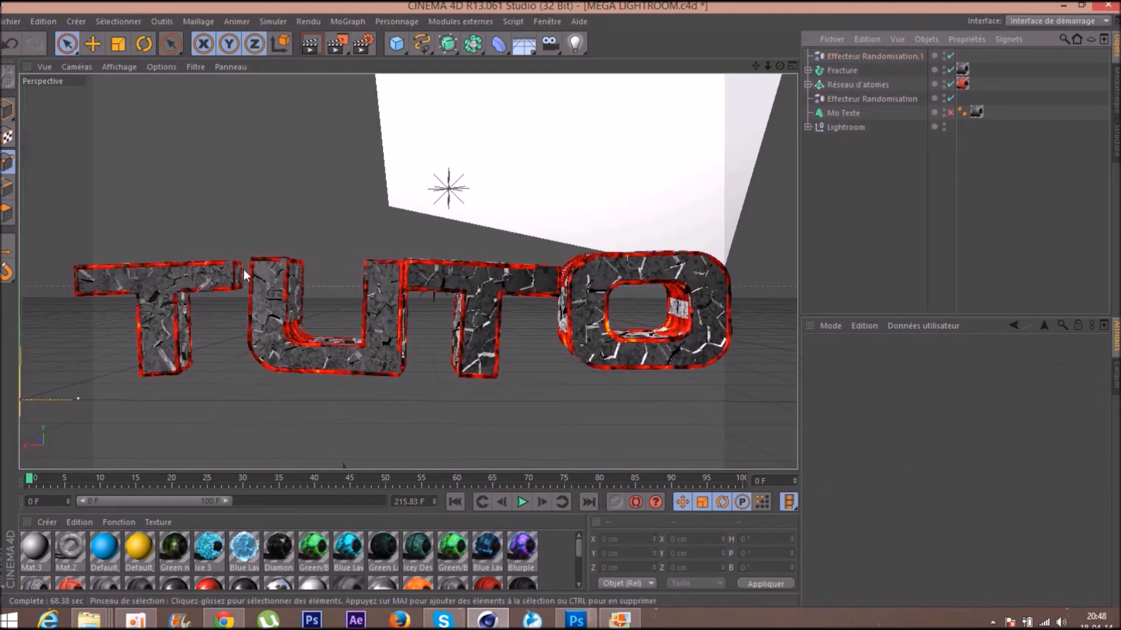
left_click(949, 70)
left_click(808, 70)
left_click(807, 71)
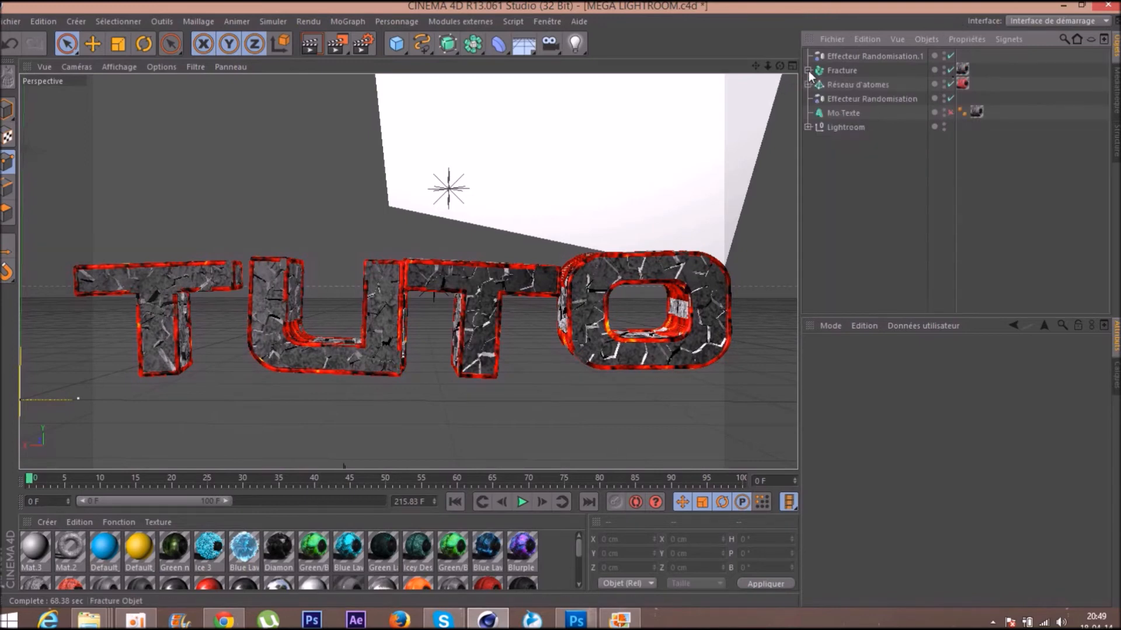
Duplicate the Fracture object and add a MoGraph Random effector to the copy with an intensity of 17%
left_click(893, 57)
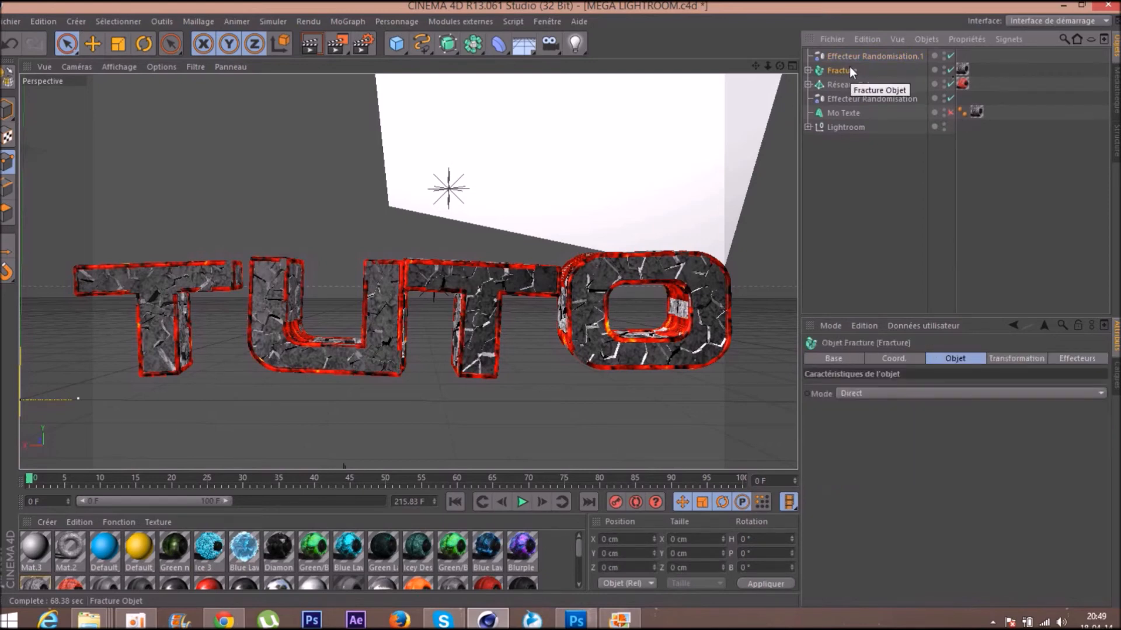
key("ctrl+c")
key("ctrl+v")
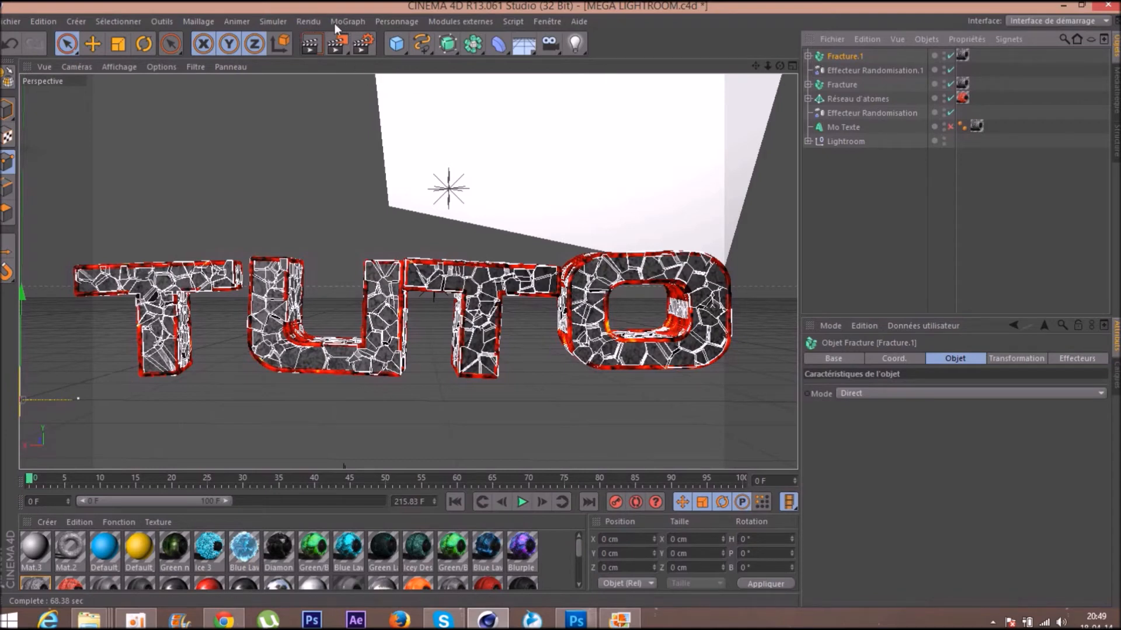
left_click(355, 22)
mouse_move(373, 41)
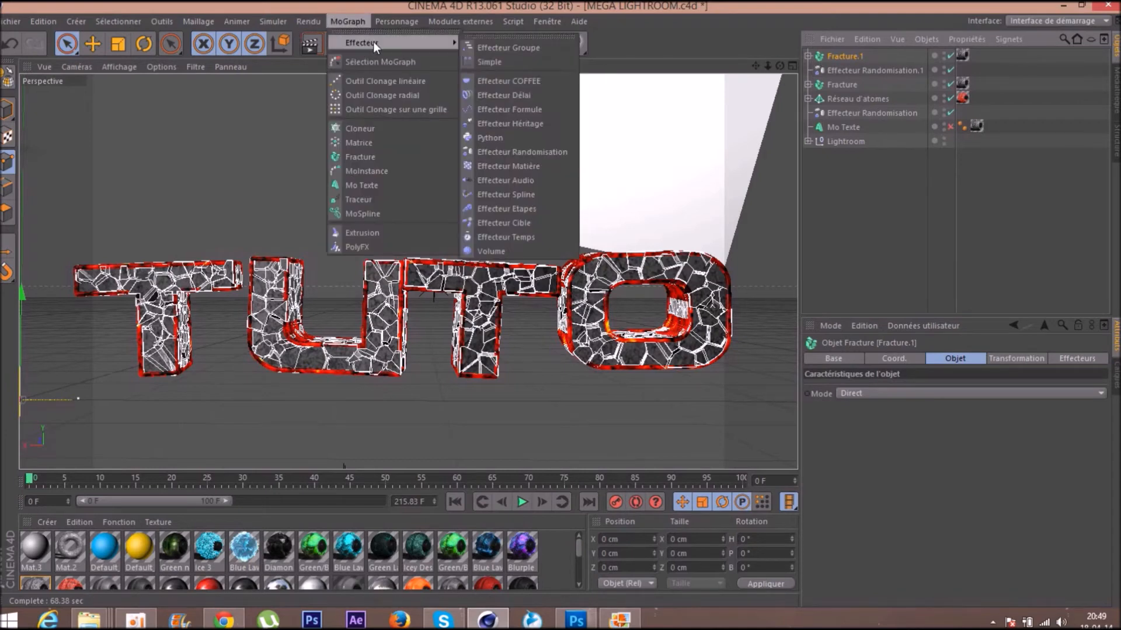
left_click(489, 150)
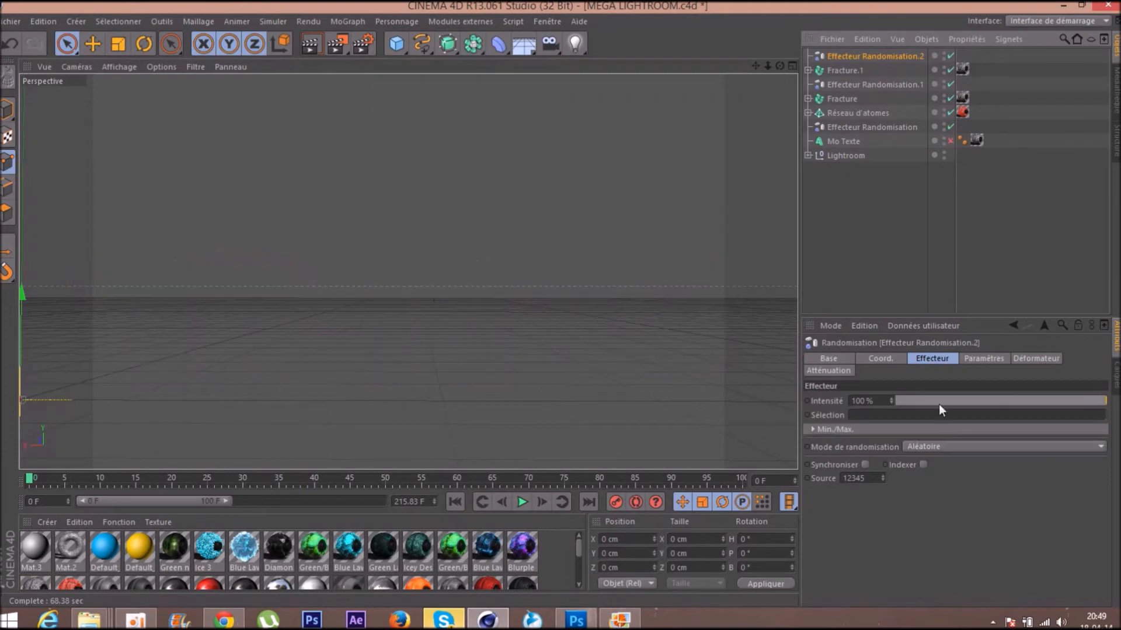
left_click(927, 400)
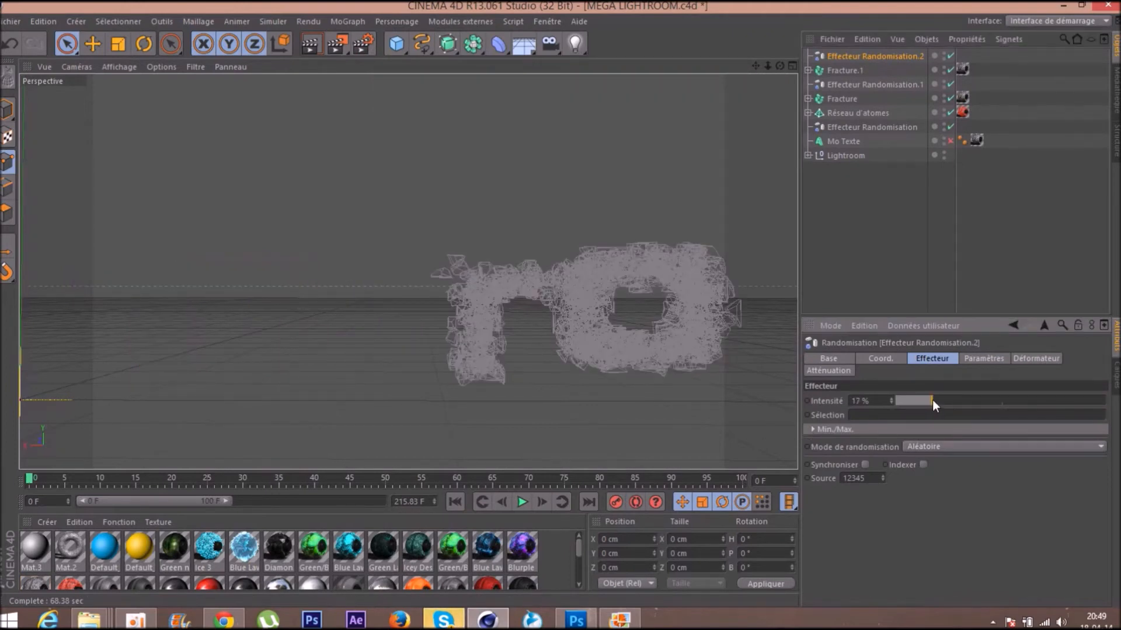
Move the Fracture.1 copy slightly back in depth so its pieces sit behind the front of the TUTO text
left_click(844, 70)
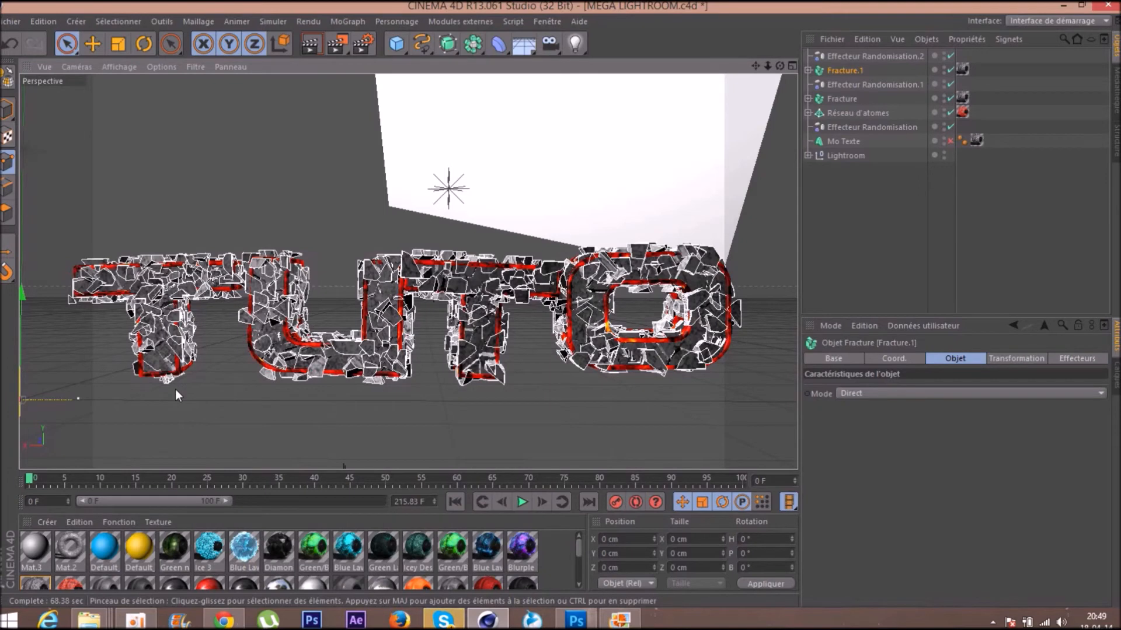
scroll(175, 390, "down", 2)
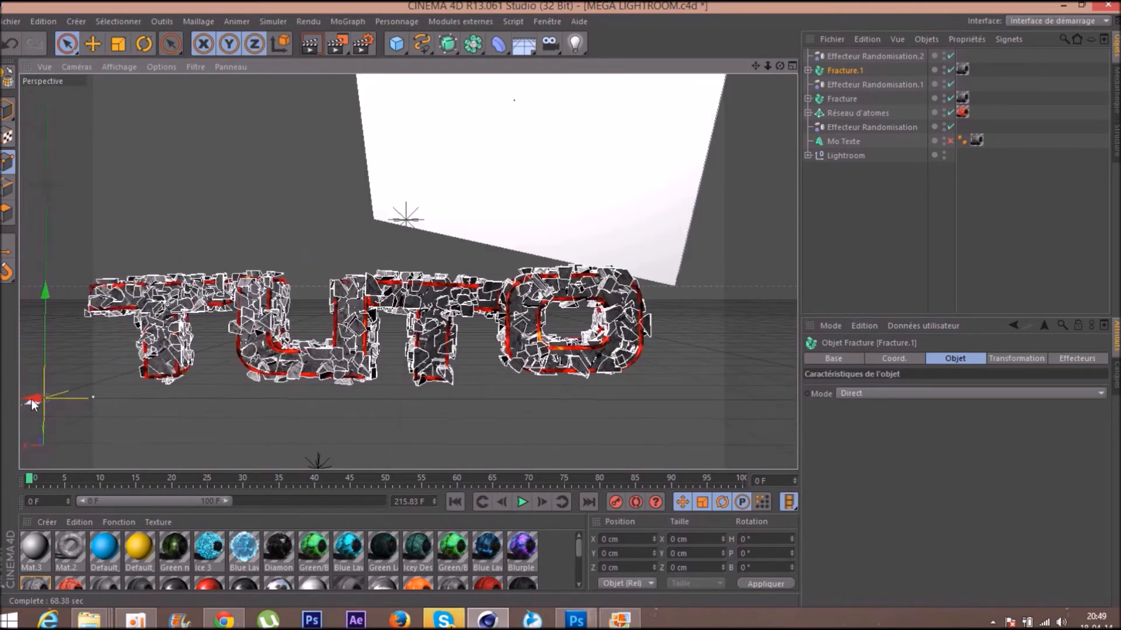
left_click(31, 399)
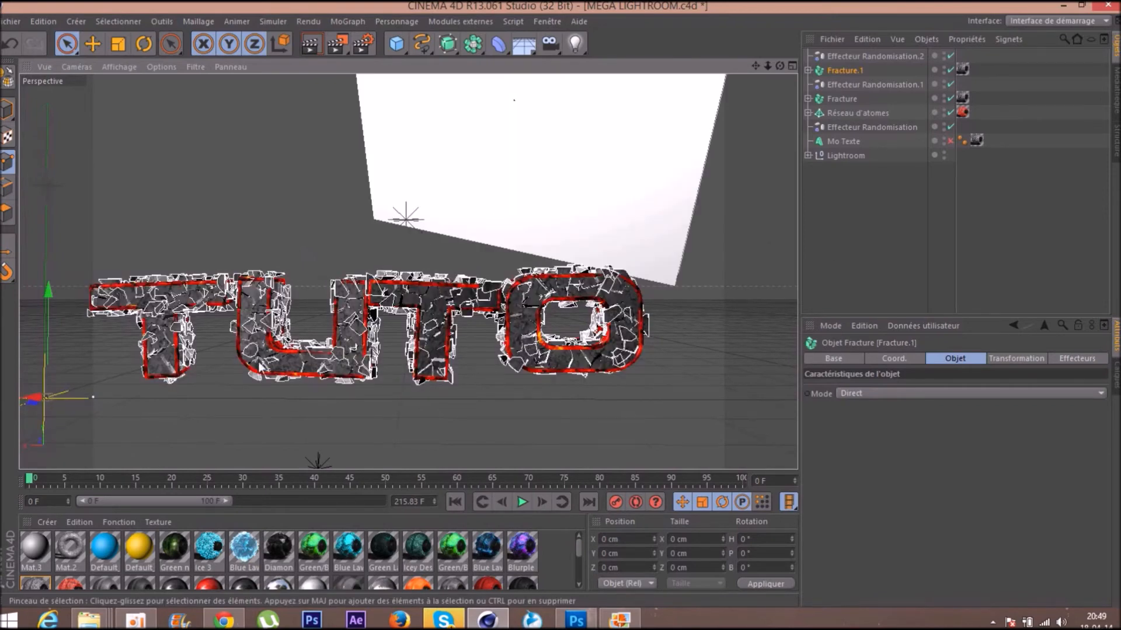
left_click(37, 401)
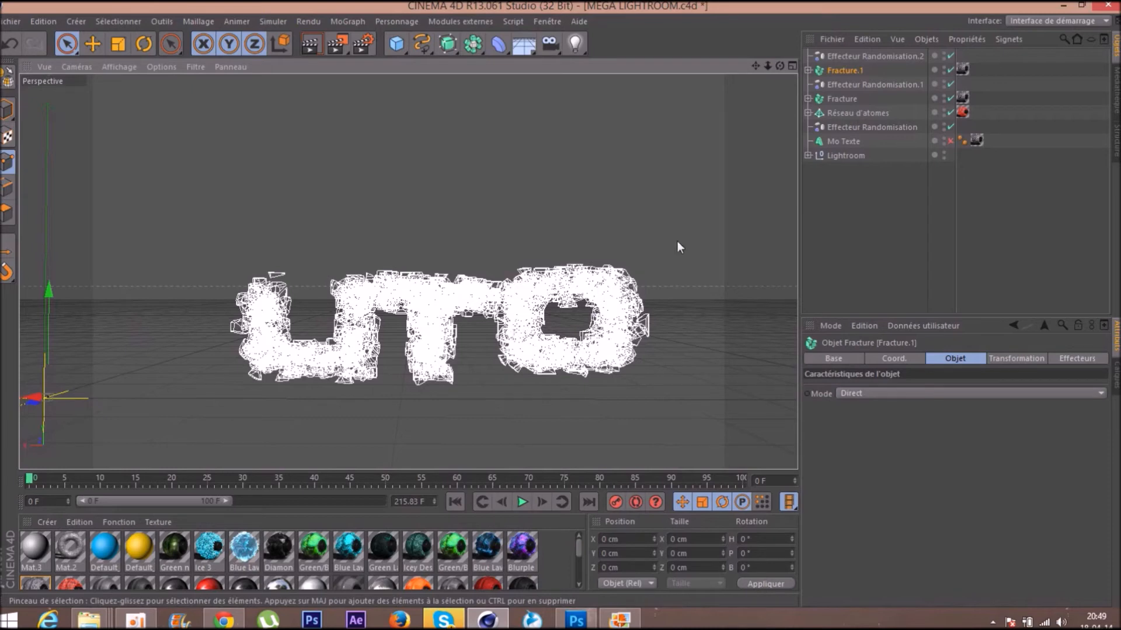
left_click(834, 258)
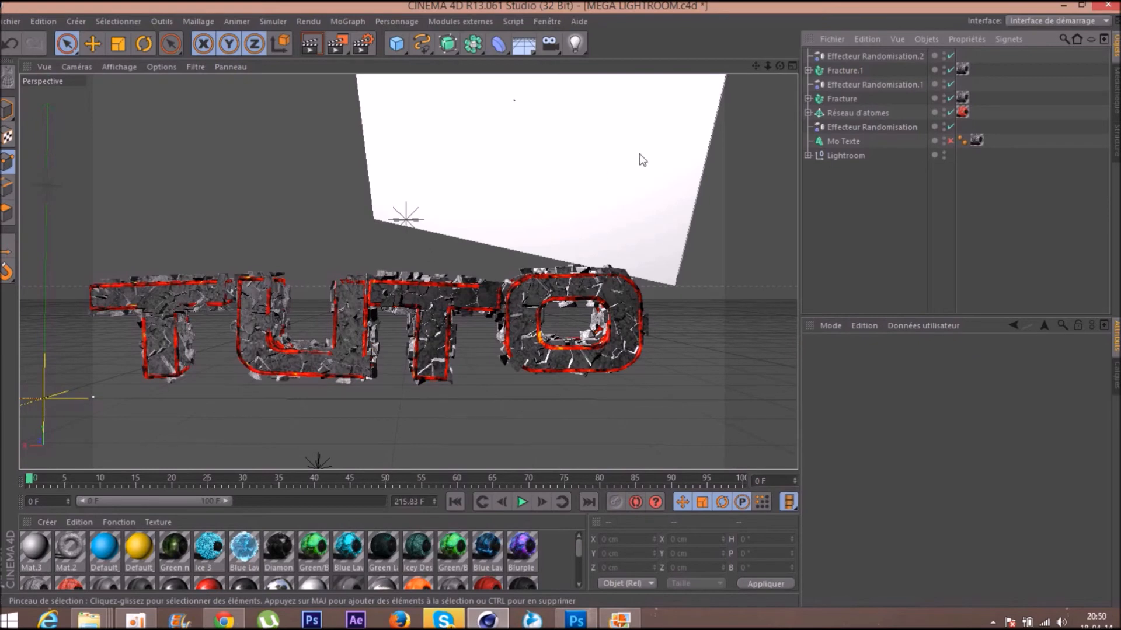
left_click(853, 70)
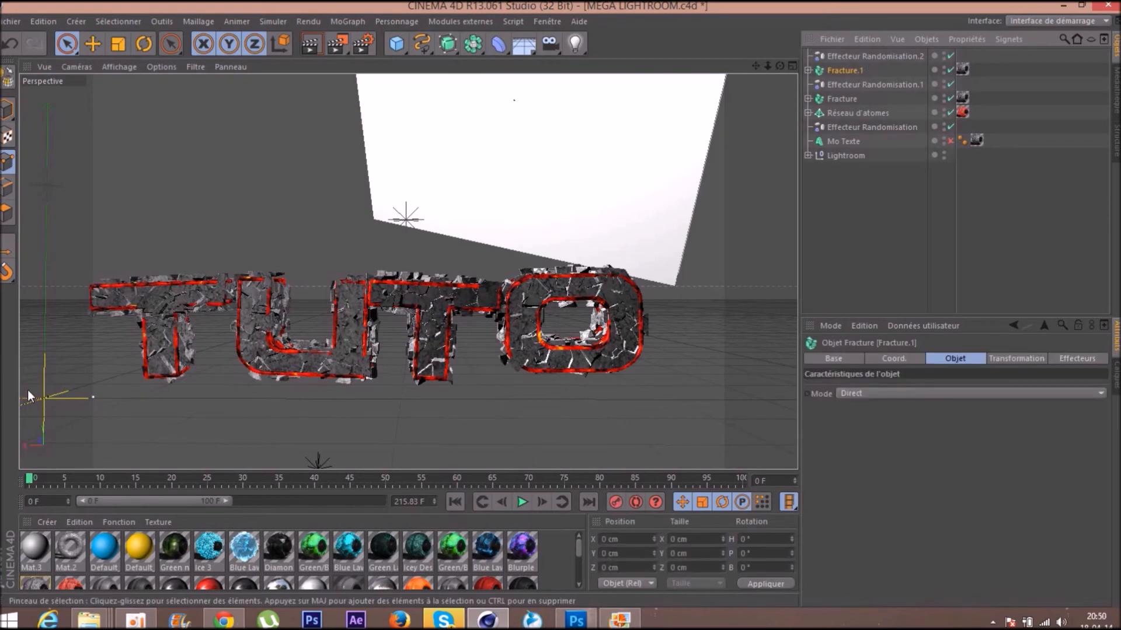
left_click_drag(30, 403, 43, 401)
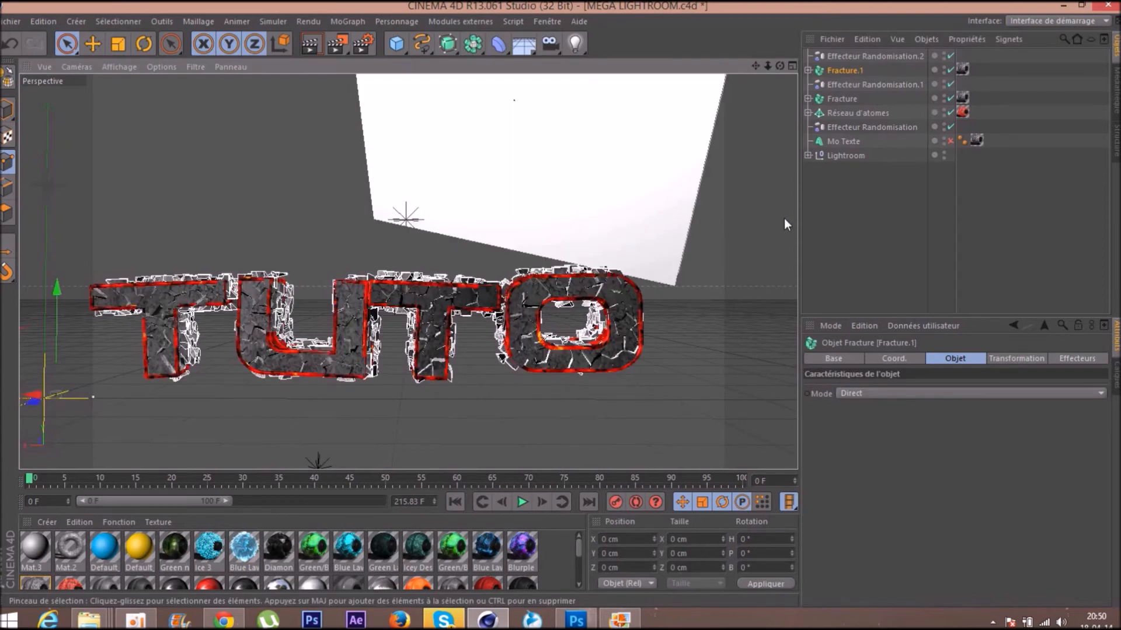
left_click(884, 238)
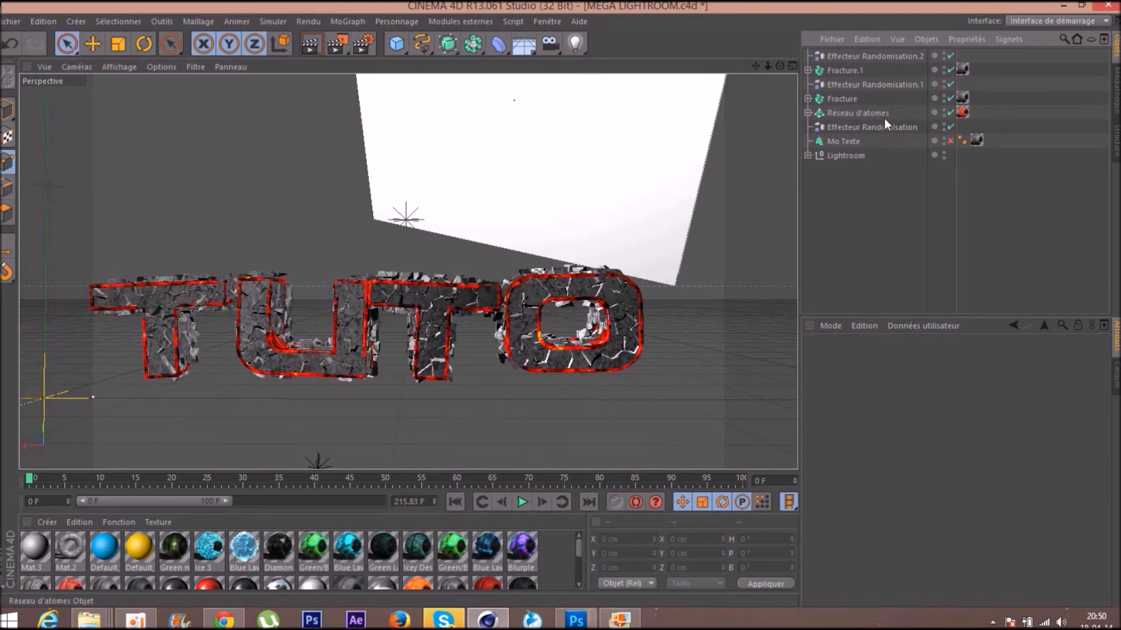
Duplicate the original Fracture object to create a third layer of TUTO text fragments
left_click(836, 96)
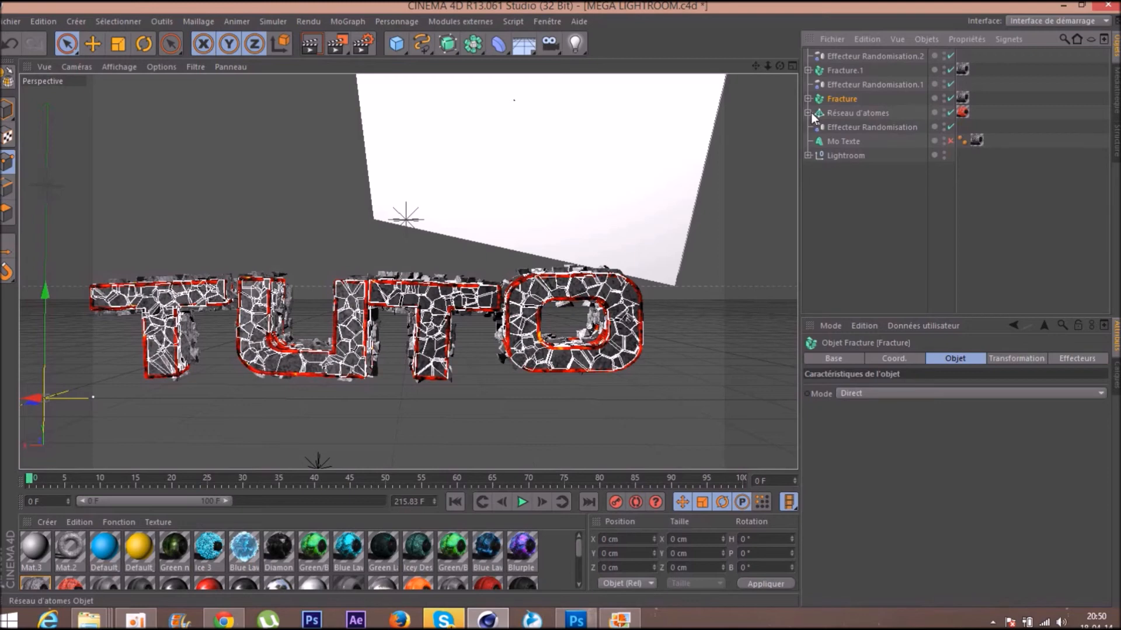
key("ctrl+v")
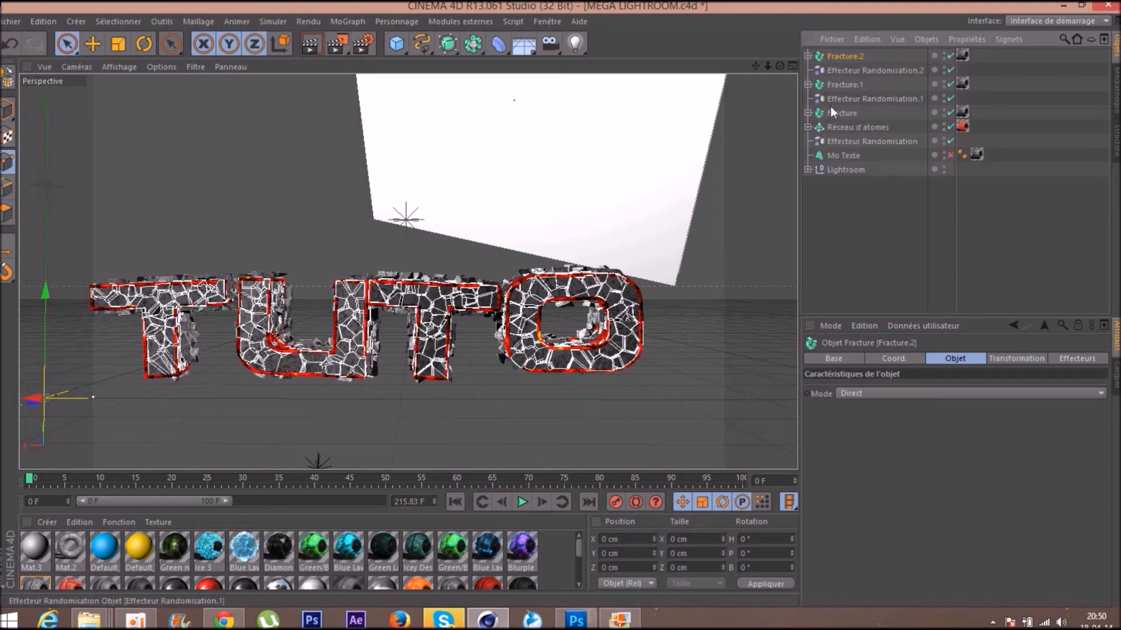
left_click(352, 19)
left_click(353, 20)
Replace the Best Rock material on the Fracture.2 copy with Lava 3, using the Cubique projection type
left_click(961, 55)
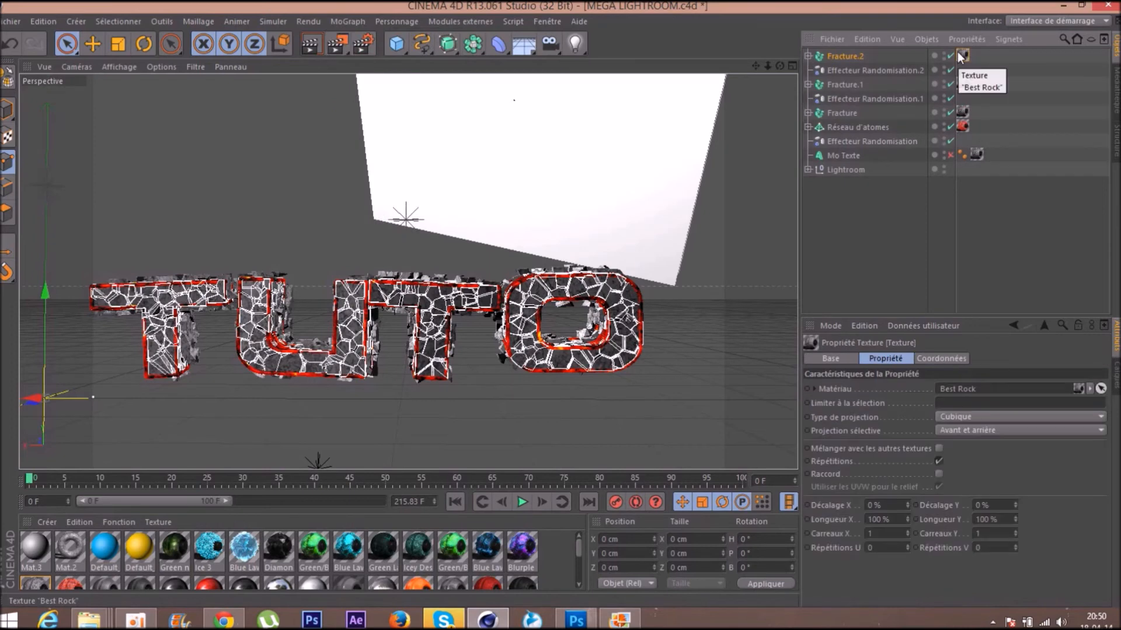
key("Delete")
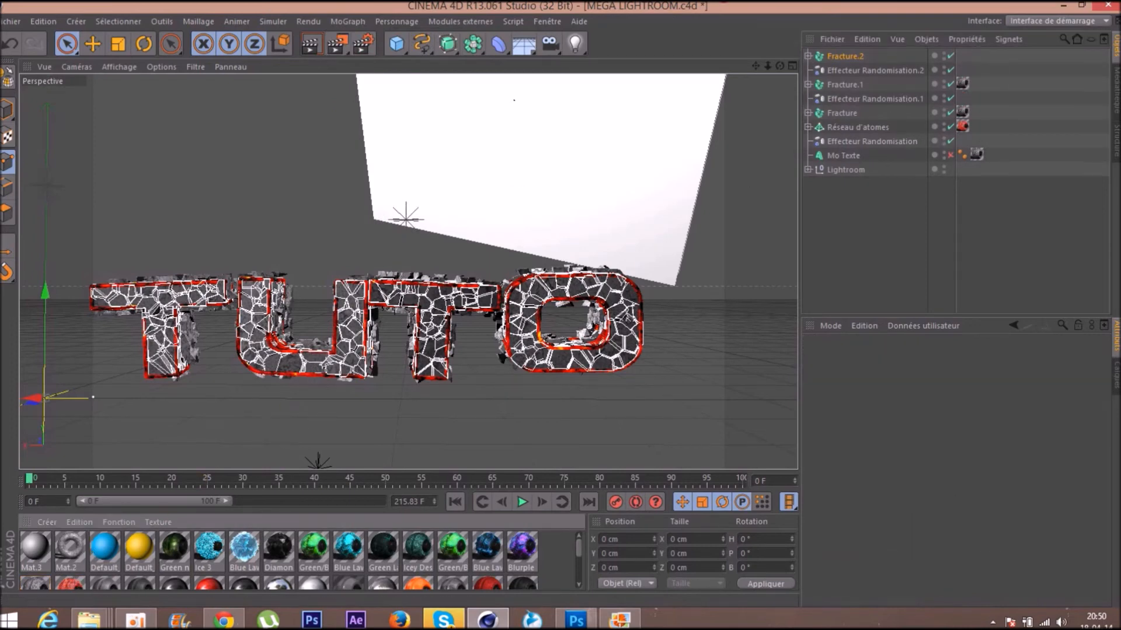
left_click_drag(845, 55, 844, 56)
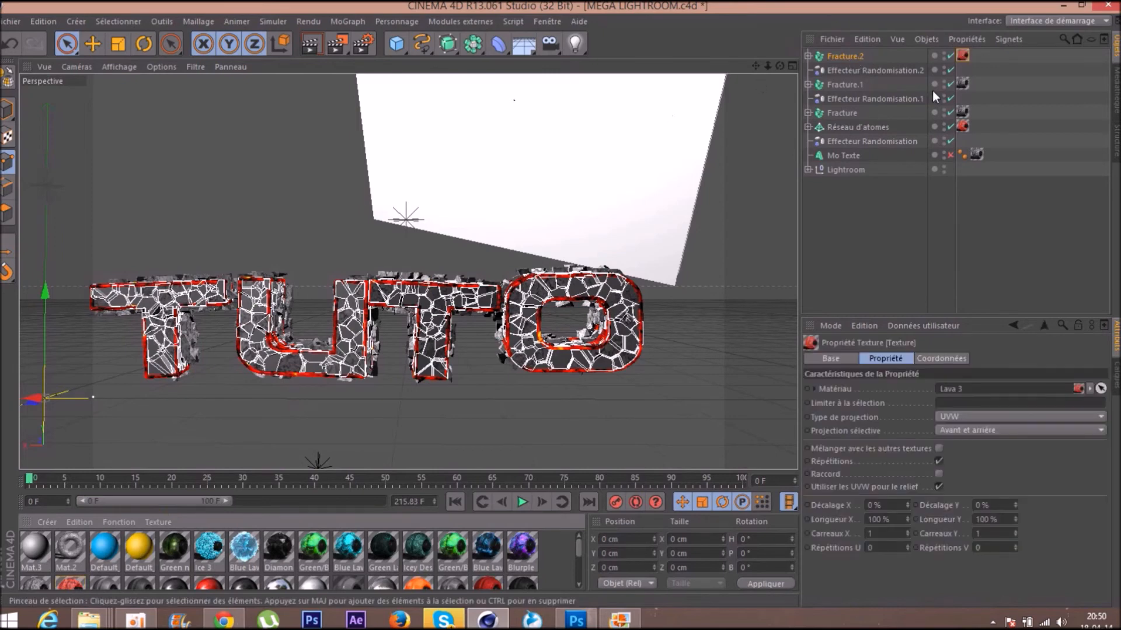
left_click(971, 421)
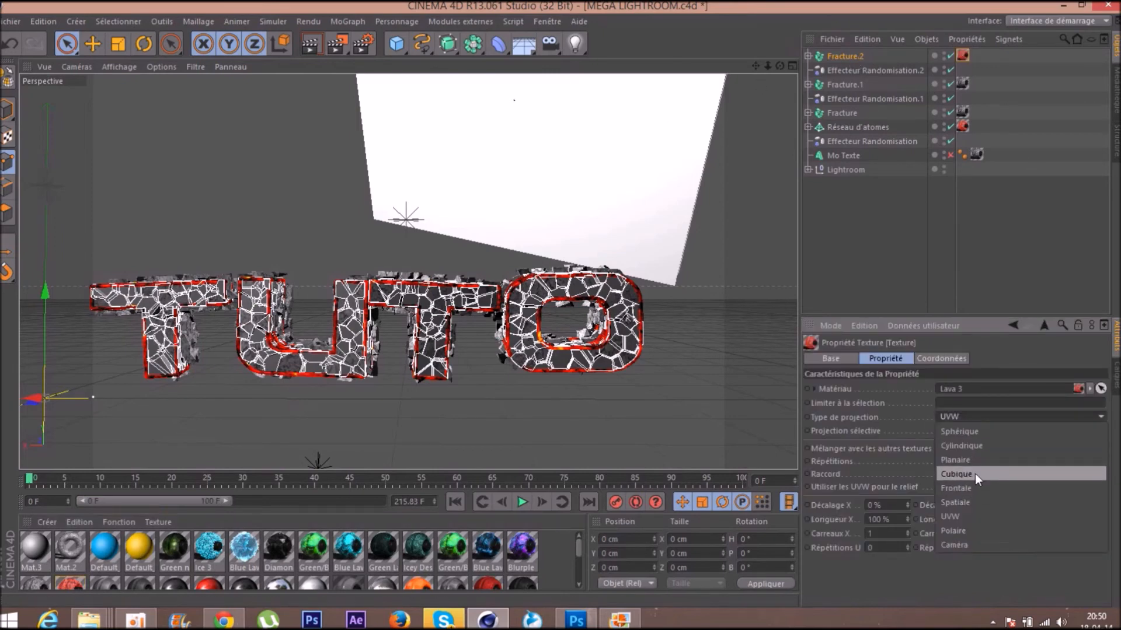
left_click(974, 474)
Add a MoGraph Random effector to the Fracture.2 copy and set its intensity to 12%
left_click(841, 56)
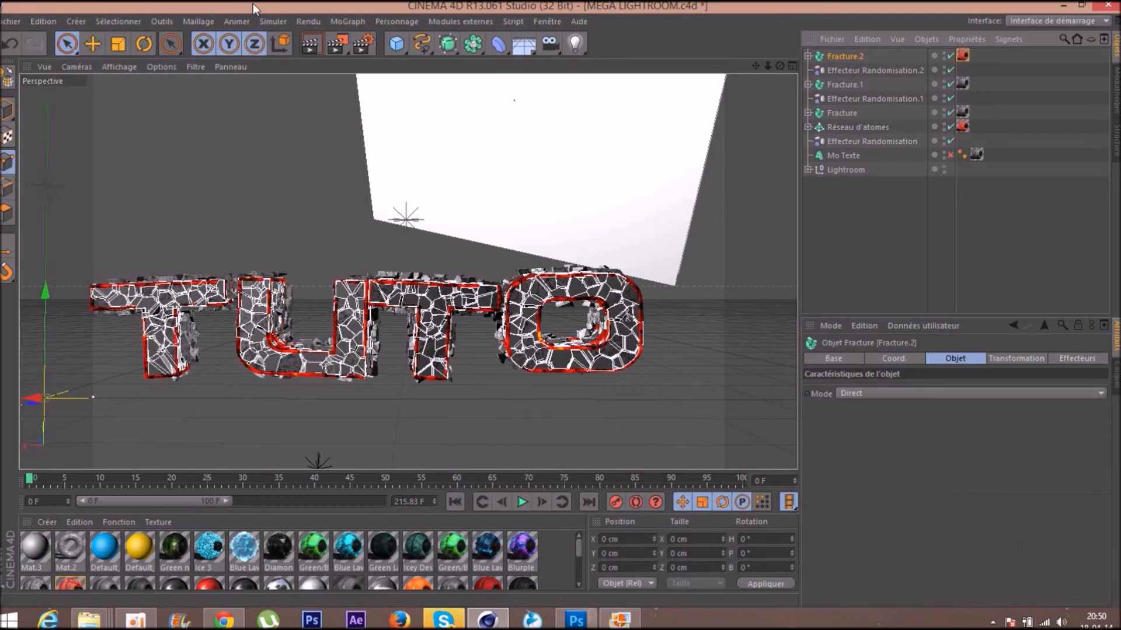
left_click(360, 27)
mouse_move(358, 47)
left_click(514, 146)
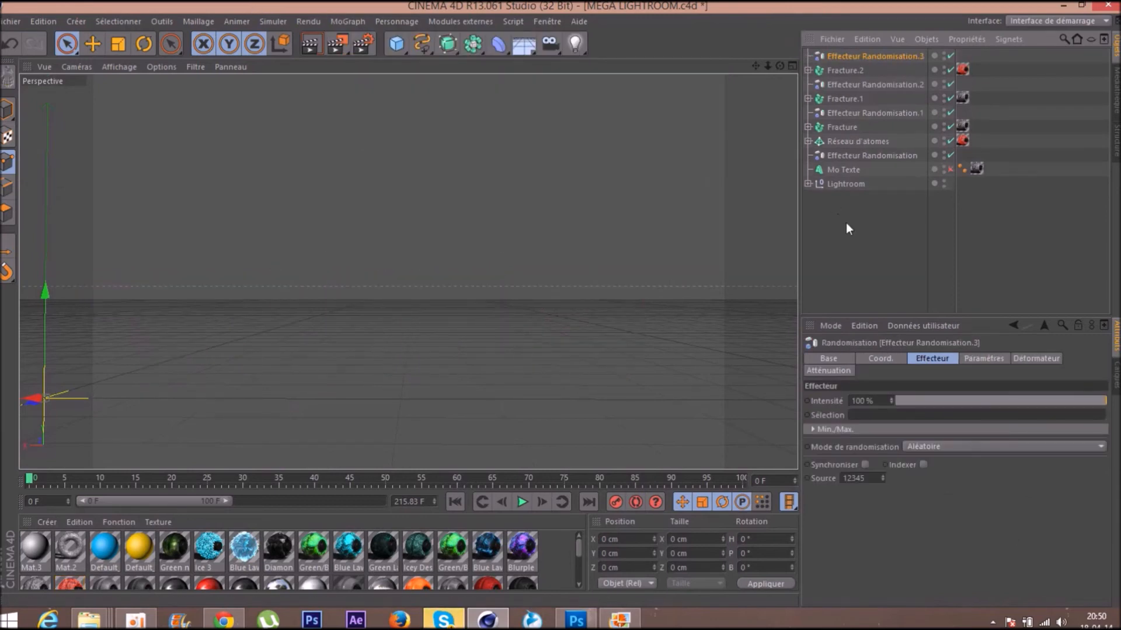
left_click(909, 400)
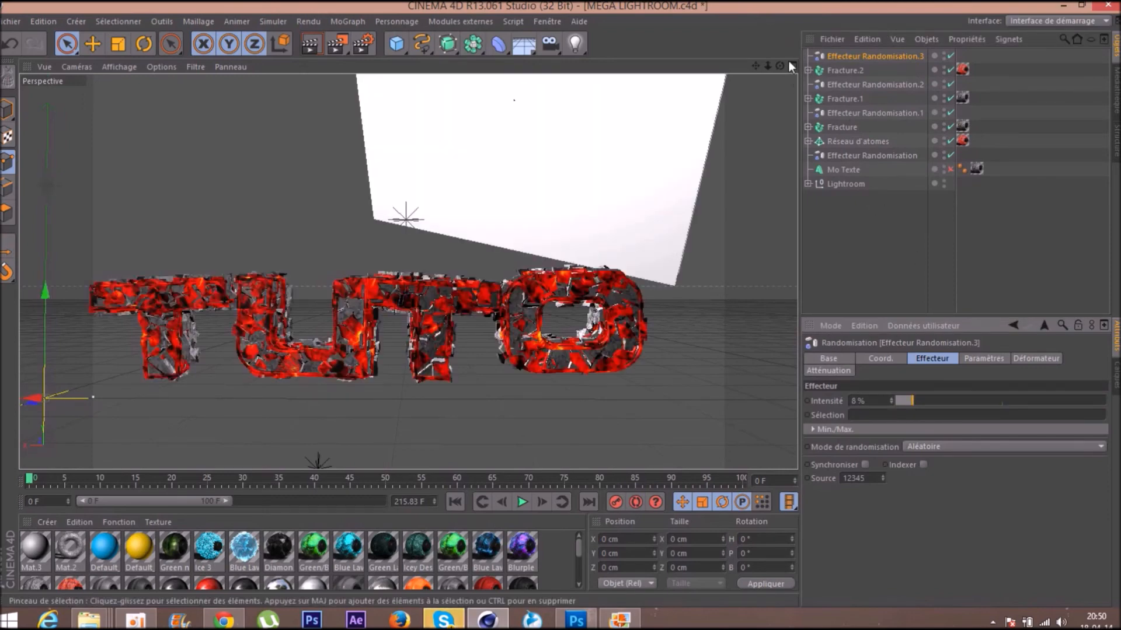
left_click(920, 401)
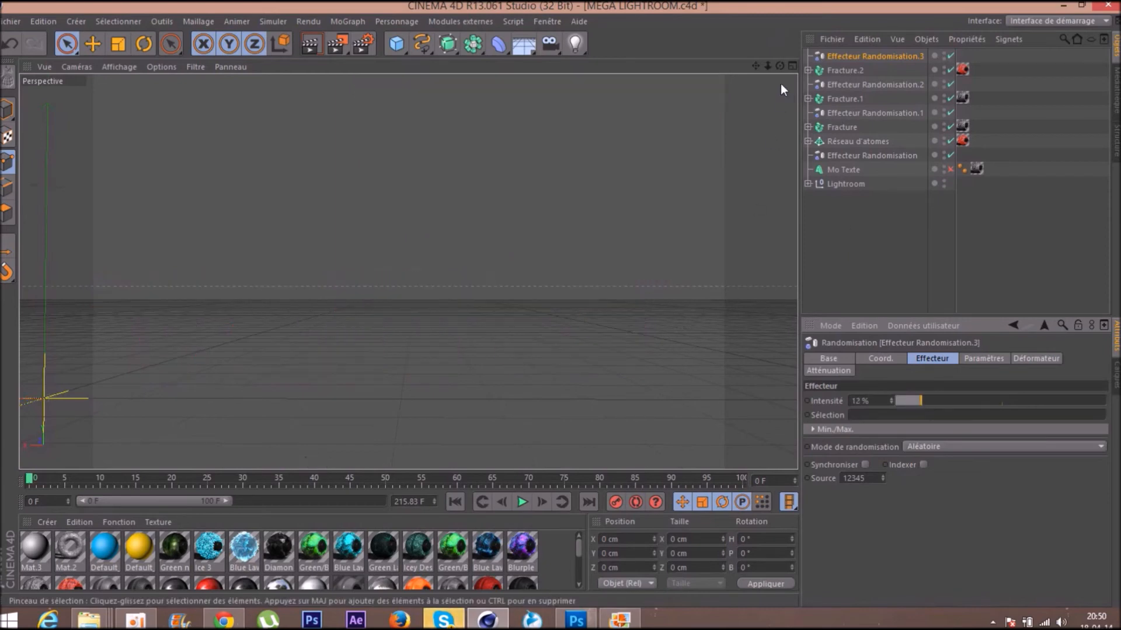
Move the lava-textured Fracture.2 copy slightly back in depth behind the front of the TUTO text, then deselect it
left_click(846, 69)
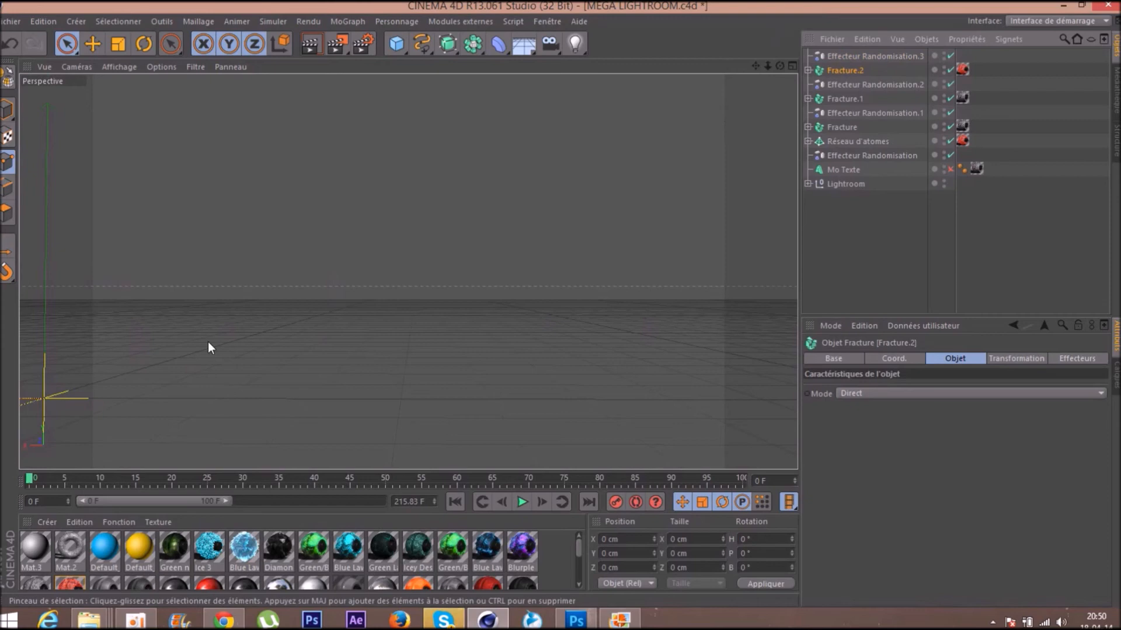
left_click_drag(30, 404, 35, 402)
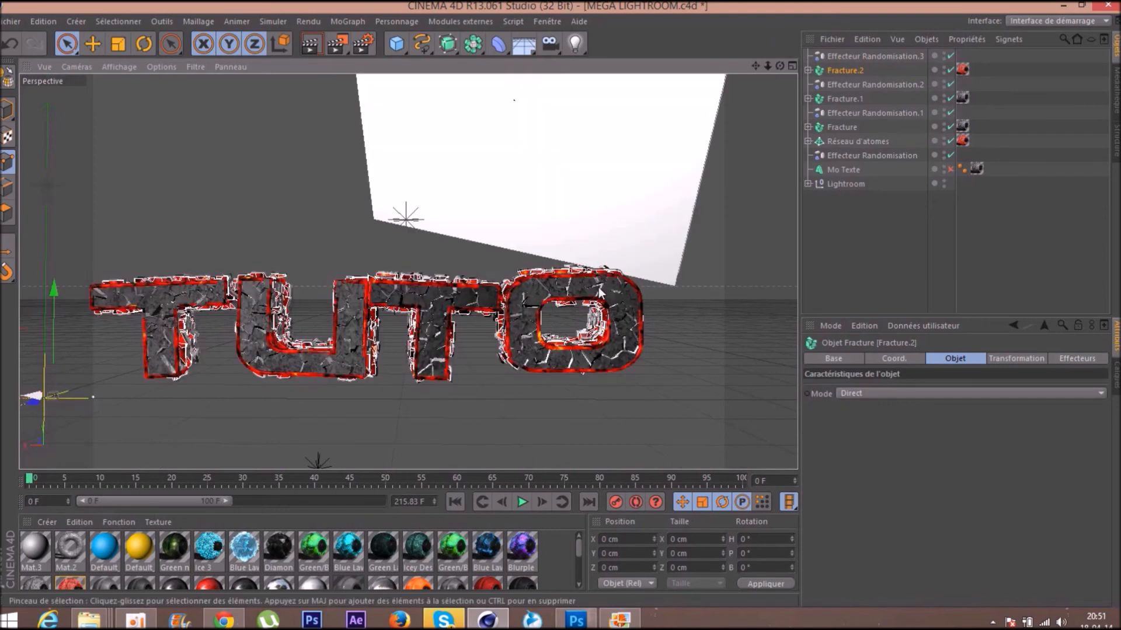
left_click(880, 258)
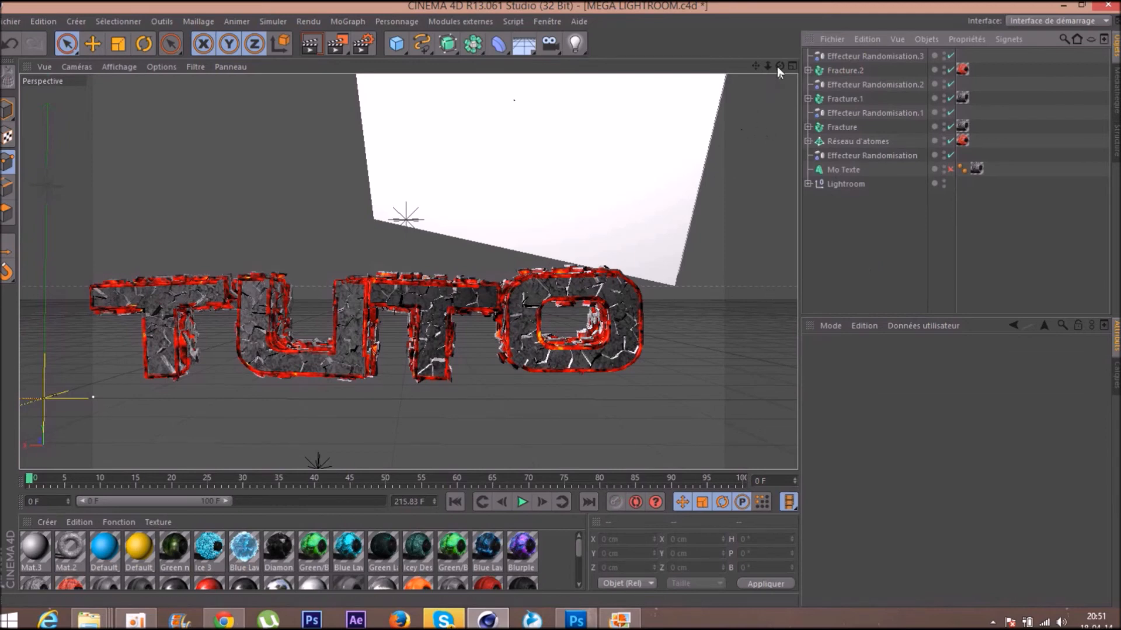
Examine the layered rock and lava TUTO text from different angles and distances in the perspective view
mouse_move(779, 66)
left_mouse_down()
mouse_move(776, 49)
mouse_move(790, 79)
left_mouse_up()
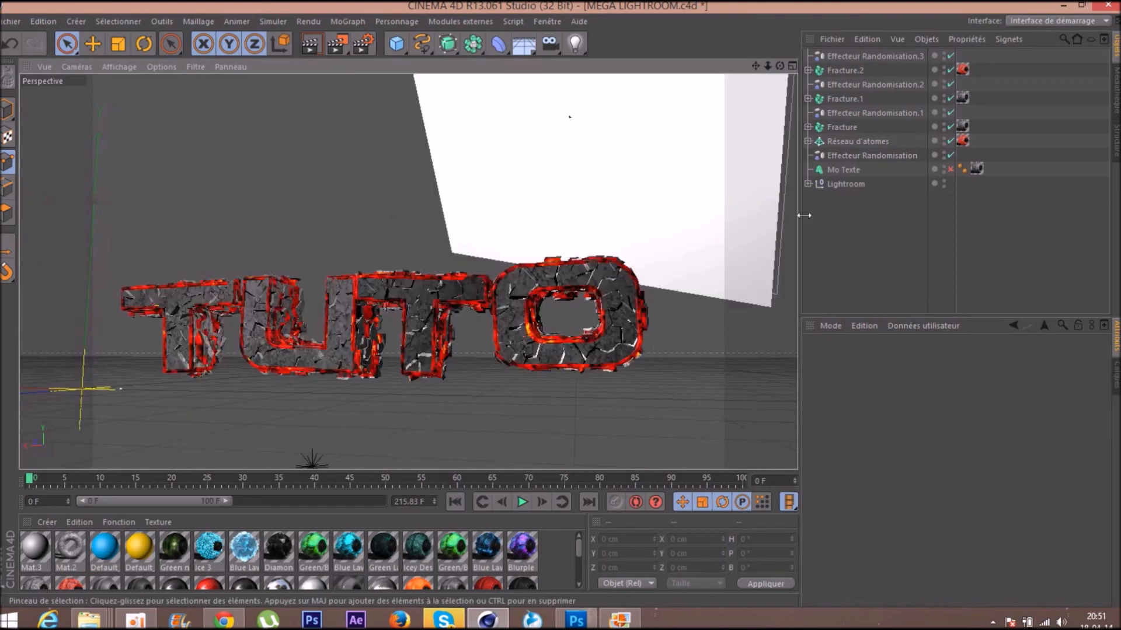
left_click_drag(778, 65, 789, 81)
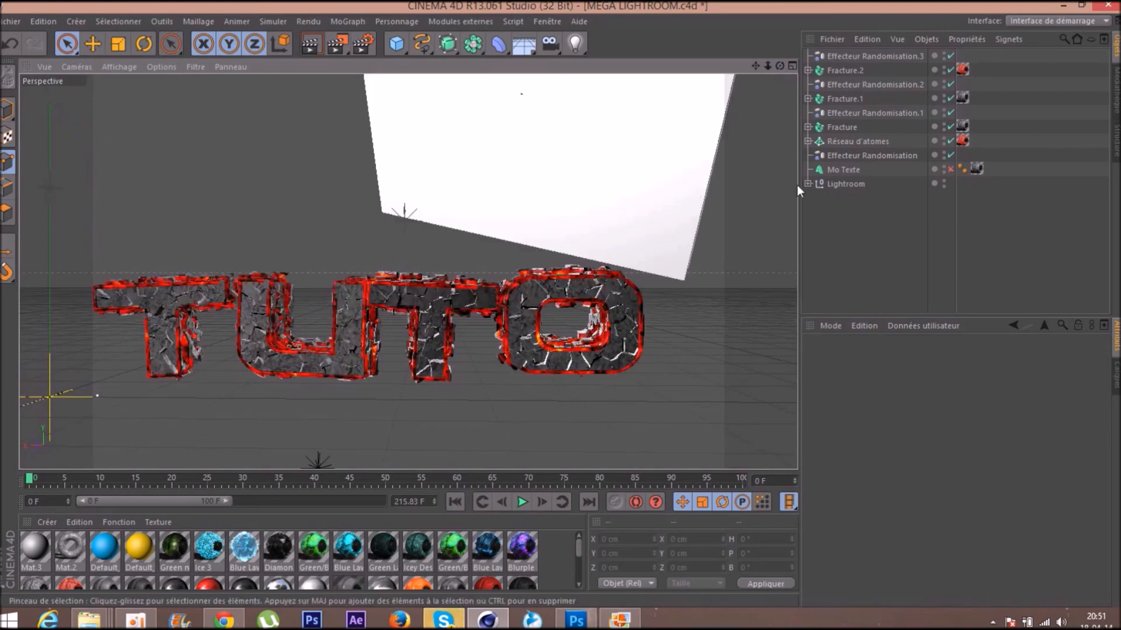
mouse_move(890, 273)
left_mouse_down()
mouse_move(878, 49)
mouse_move(863, 263)
mouse_move(918, 85)
mouse_move(870, 50)
mouse_move(645, 19)
mouse_move(548, 73)
mouse_move(578, 141)
mouse_move(817, 274)
mouse_move(1103, 161)
mouse_move(957, 283)
mouse_move(779, 282)
mouse_move(613, 208)
mouse_move(590, 168)
mouse_move(576, 23)
mouse_move(591, 162)
mouse_move(894, 301)
mouse_move(1060, 312)
mouse_move(1033, 198)
mouse_move(595, 125)
mouse_move(520, 200)
mouse_move(516, 279)
mouse_move(517, 262)
left_mouse_up()
left_click_drag(750, 61, 750, 60)
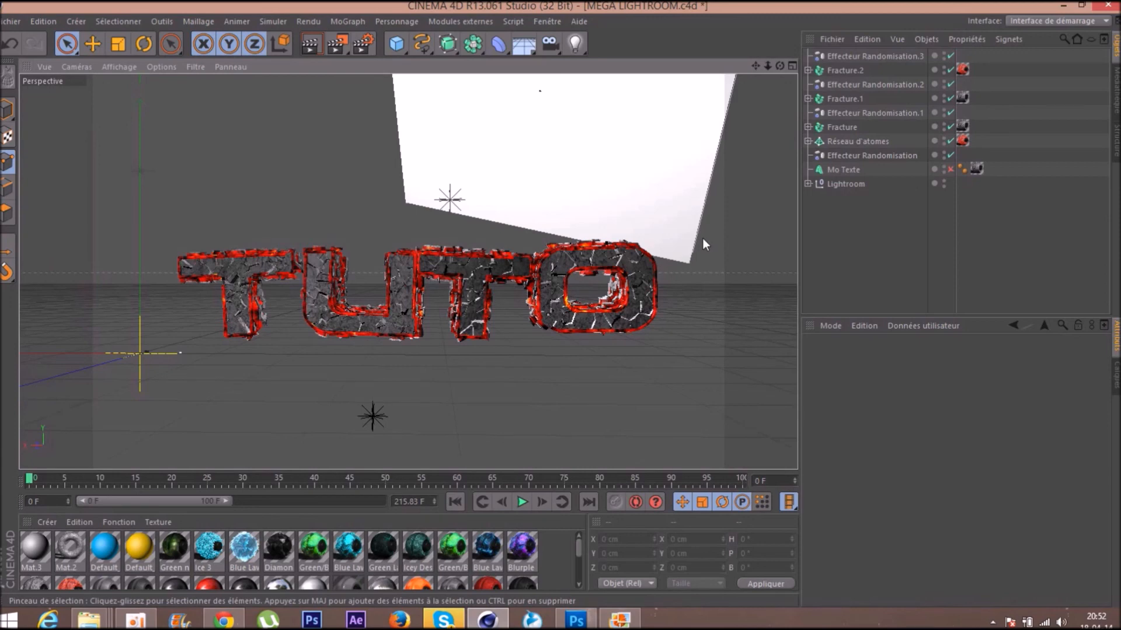
right_click_drag(702, 238, 703, 199, "alt")
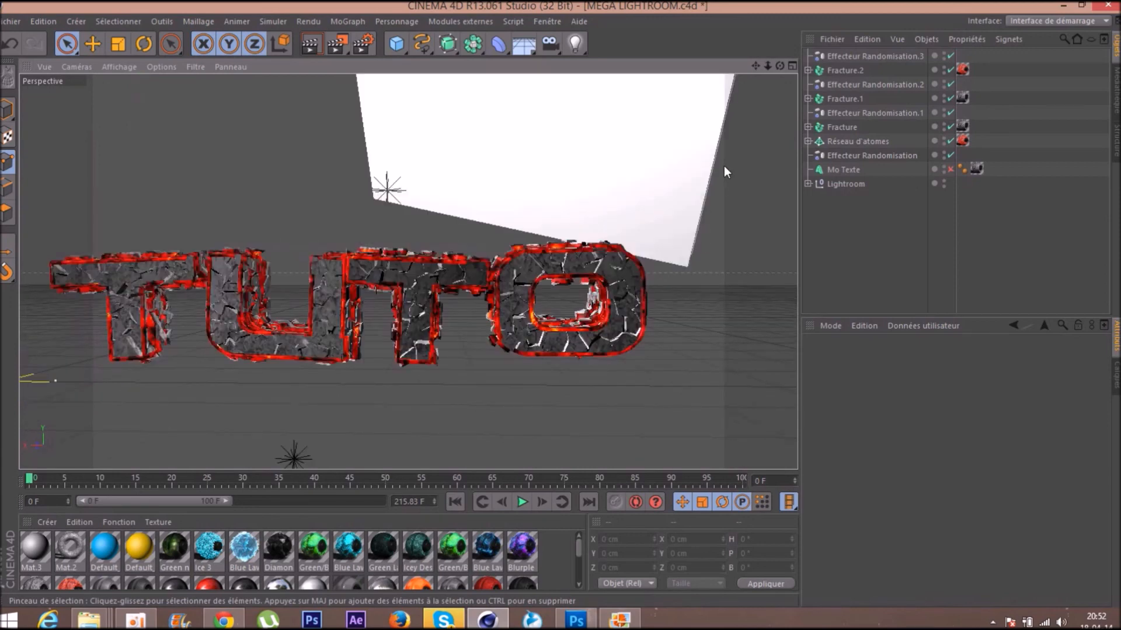
scroll(724, 166, "down", 1)
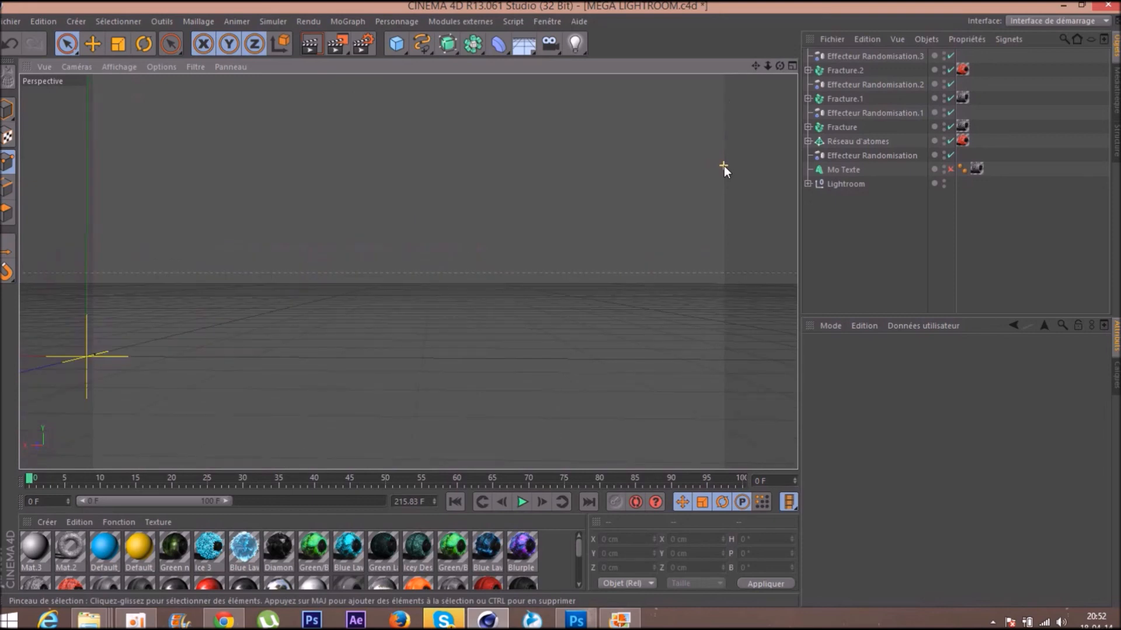